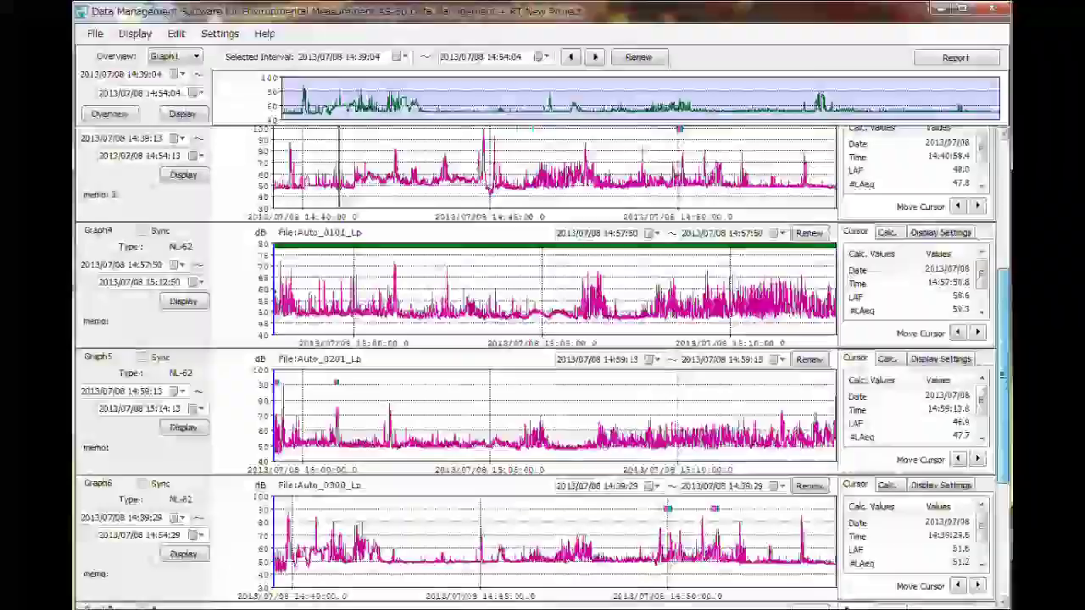
Step: Drop the Auto_0300 data folder onto the AS-60 window to show its Lp and Leq graphs
{"action": "left_click_drag", "start_coordinate": [1008, 176], "coordinate": [1005, 357]}
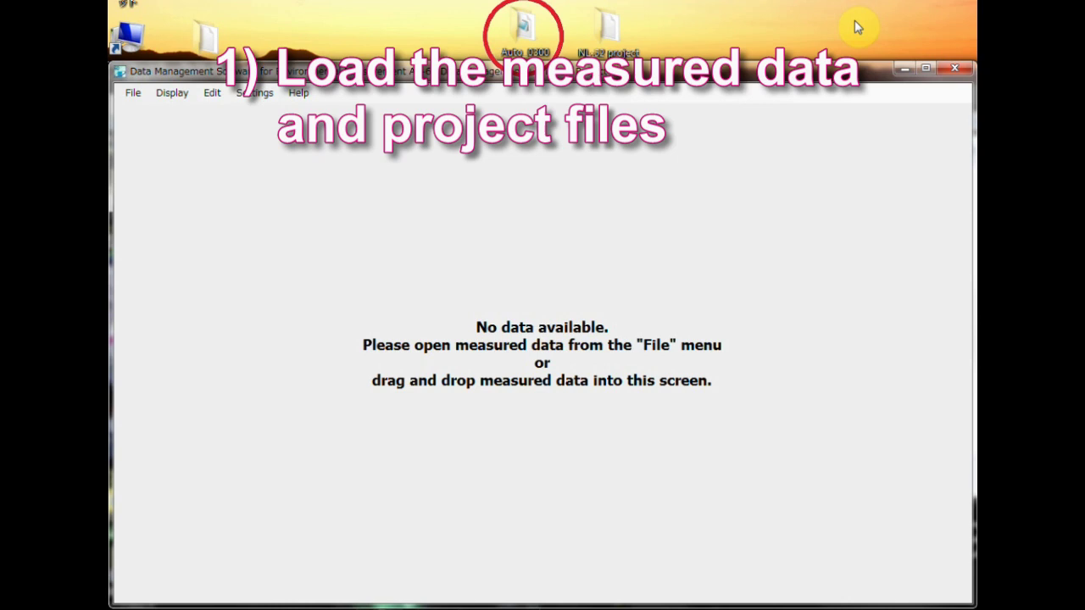
{"action": "left_click_drag", "start_coordinate": [533, 26], "coordinate": [342, 299]}
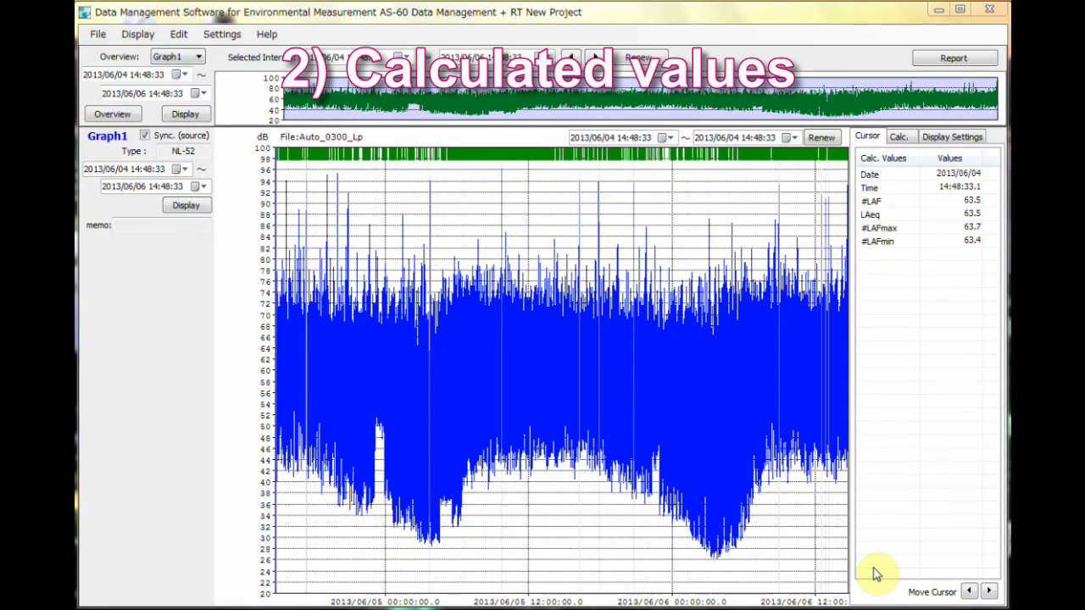
Step: Calculate statistics for the selected span from 06/04 19:04 to 06/05 20:43
{"action": "left_click_drag", "start_coordinate": [329, 401], "coordinate": [632, 421]}
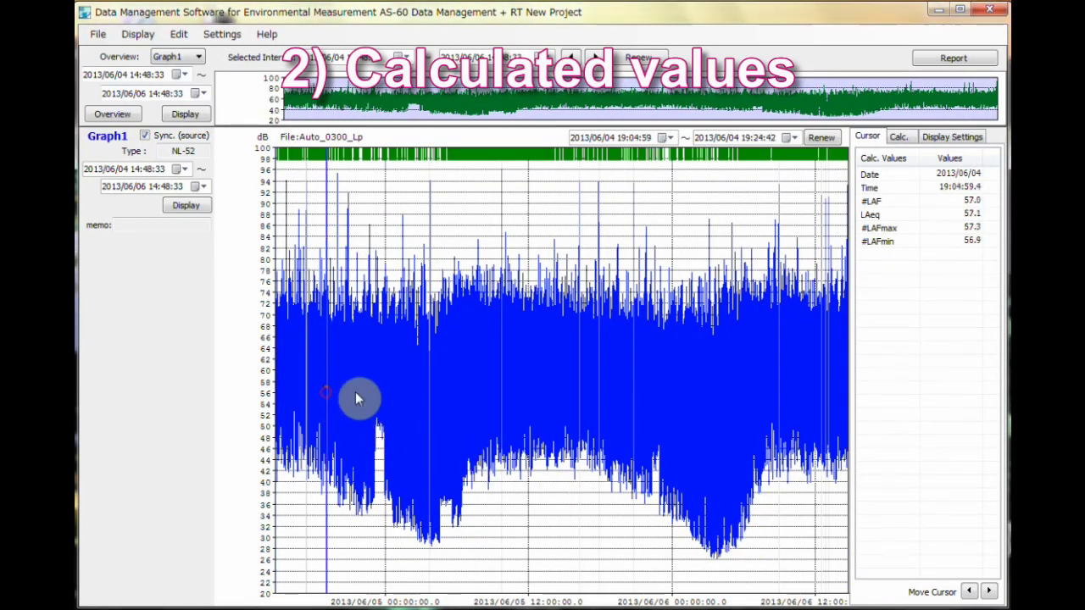
{"action": "right_click", "coordinate": [634, 421]}
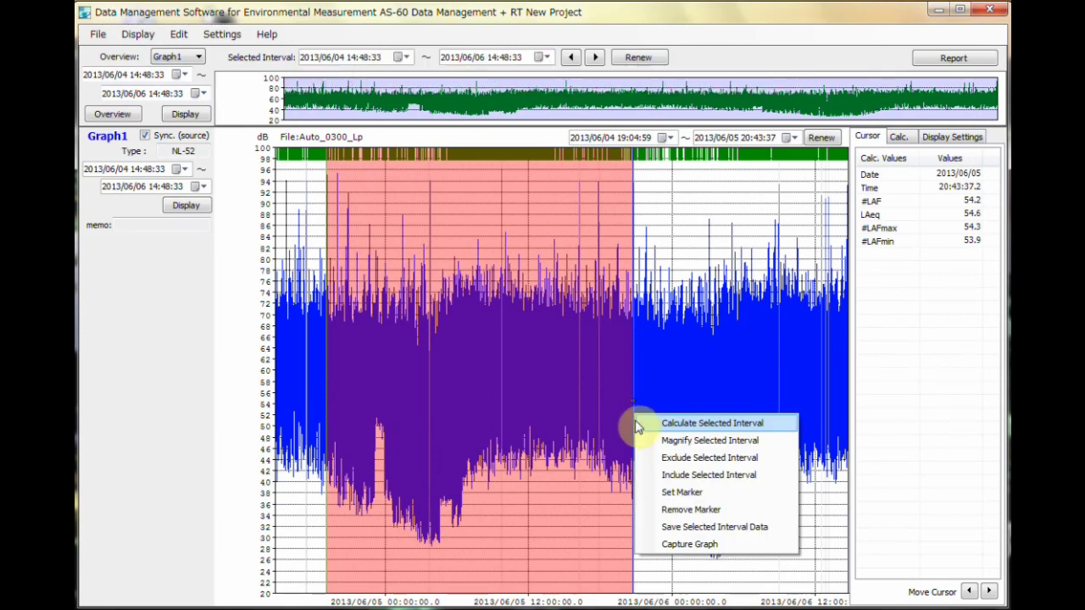
{"action": "left_click", "coordinate": [637, 424]}
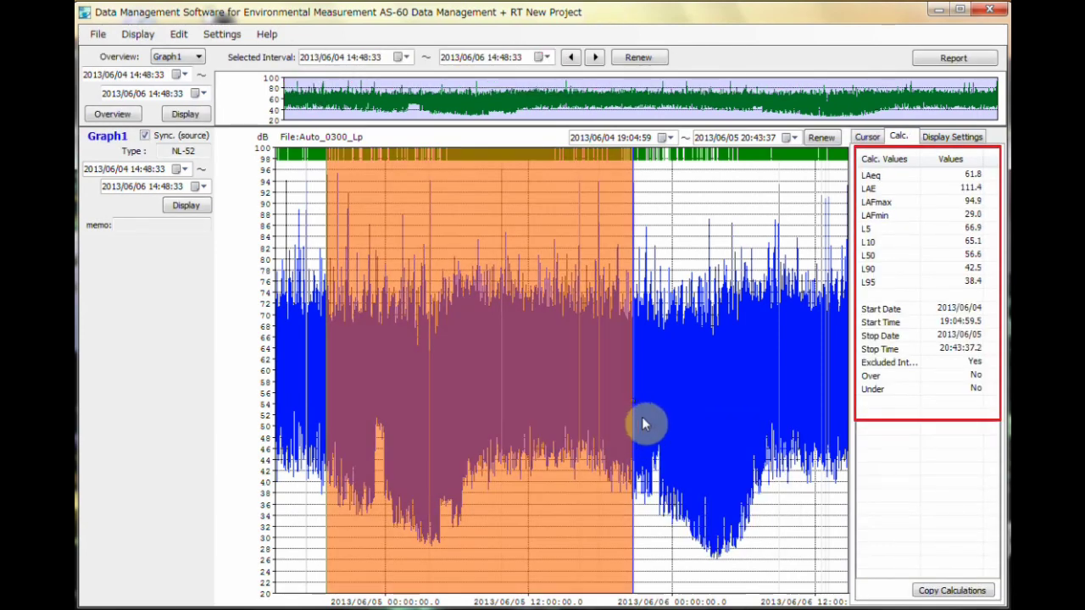
Step: Adjust the Calc display settings so only the LAeq trace is plotted
{"action": "left_click", "coordinate": [962, 140]}
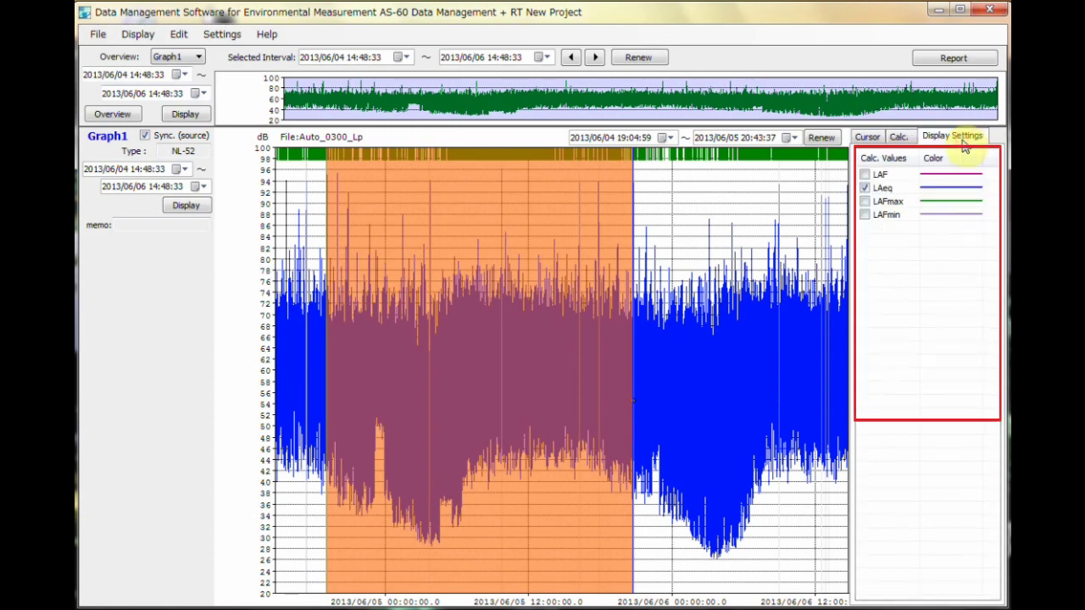
{"action": "left_click", "coordinate": [865, 201]}
{"action": "left_click", "coordinate": [864, 216]}
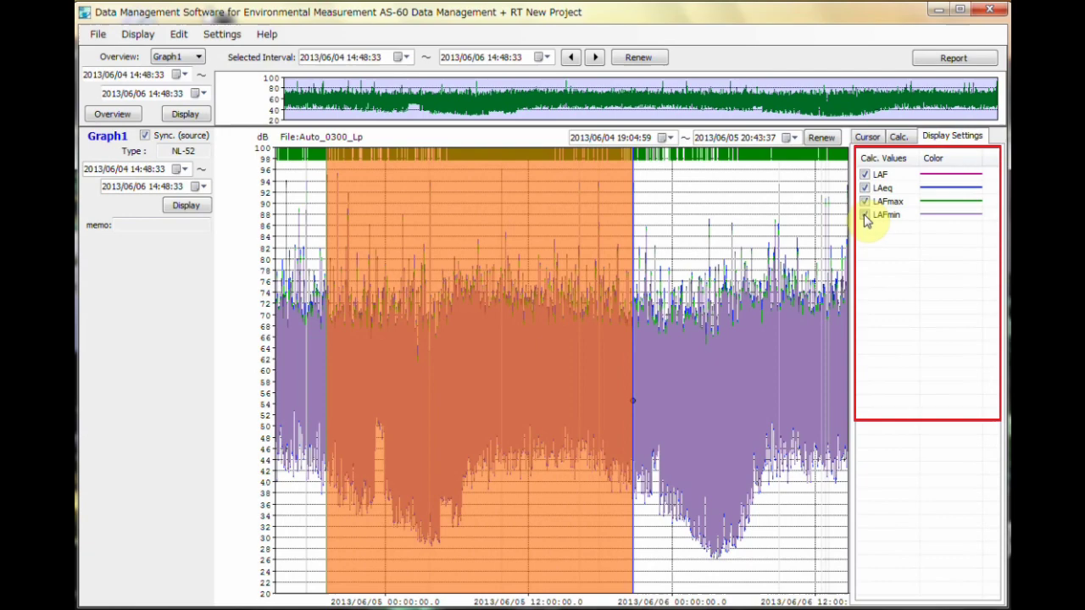
{"action": "left_click", "coordinate": [865, 216]}
{"action": "left_click", "coordinate": [865, 202]}
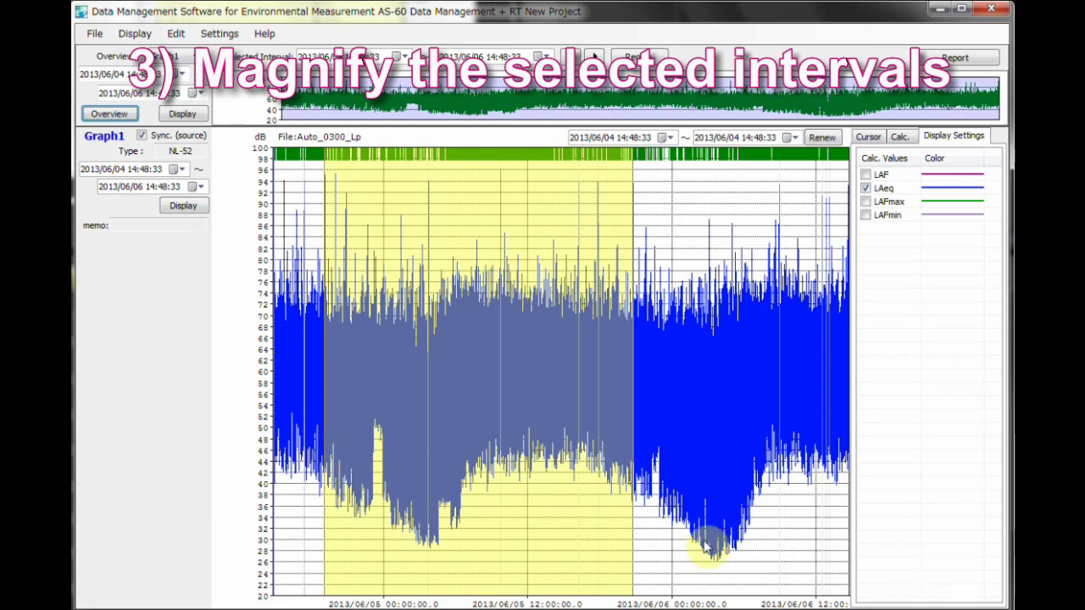
Step: Magnify the Lp graph to 18:01–22:41, then 19:06:19–20:17:19, then 19:07:00–19:13:43
{"action": "left_click_drag", "start_coordinate": [313, 387], "coordinate": [368, 390]}
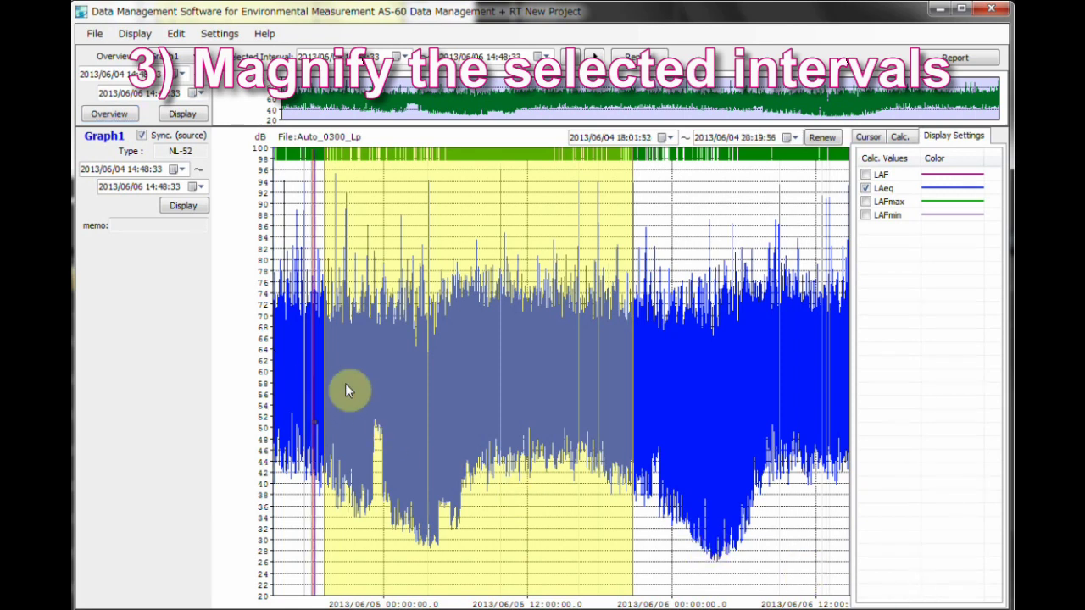
{"action": "right_click", "coordinate": [368, 392]}
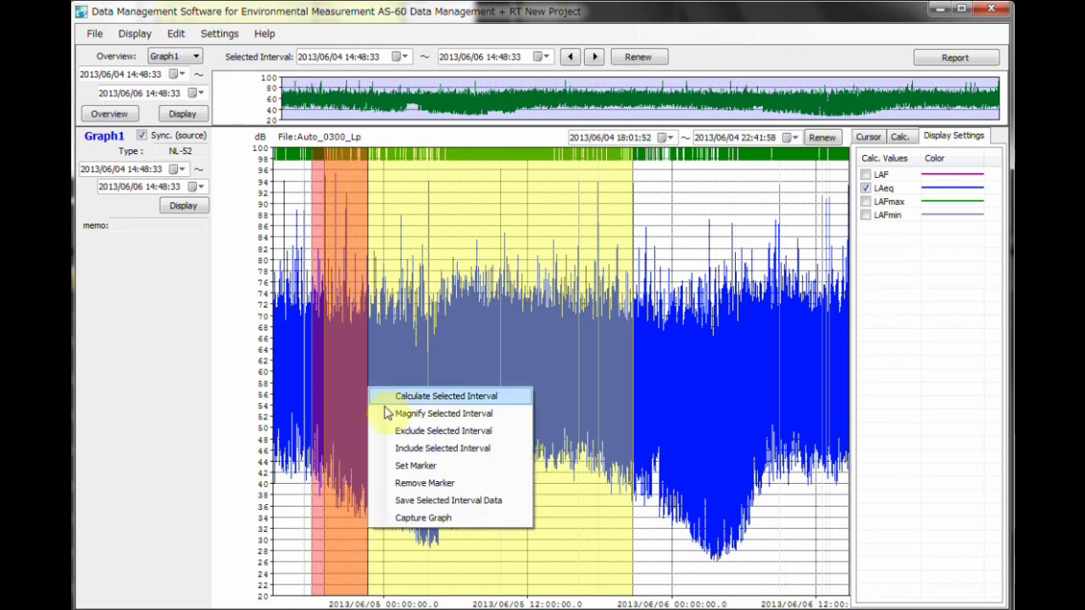
{"action": "left_click", "coordinate": [389, 410]}
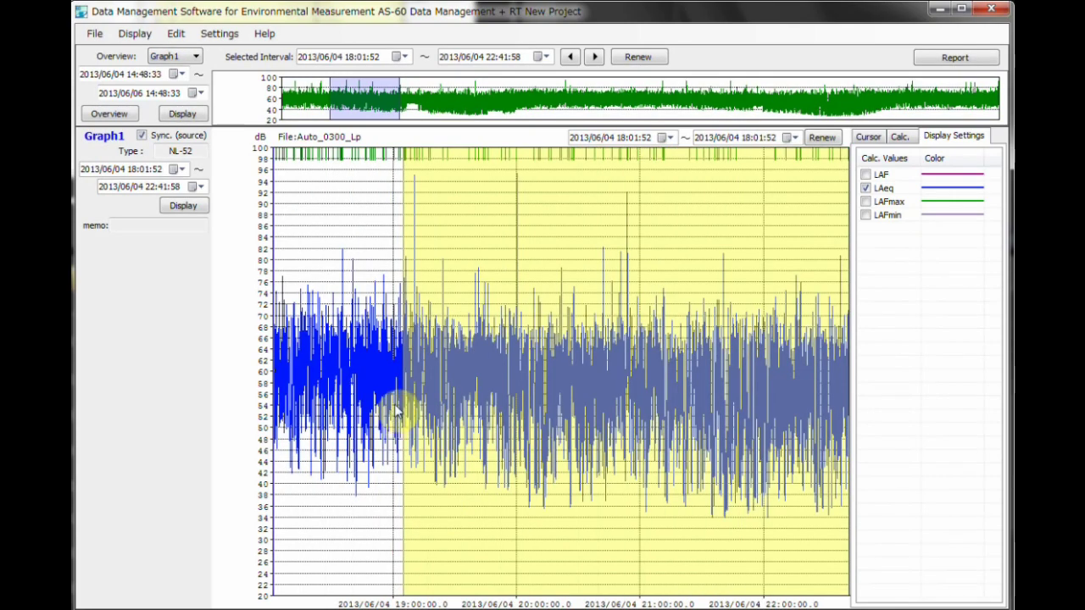
{"action": "left_click_drag", "start_coordinate": [405, 354], "coordinate": [552, 352]}
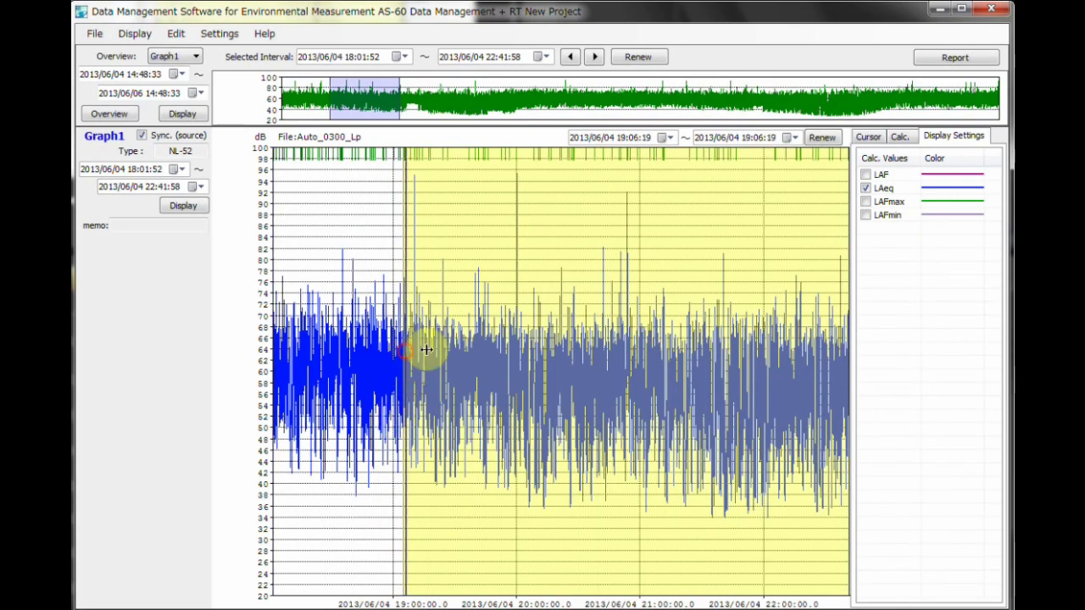
{"action": "right_click", "coordinate": [552, 352]}
{"action": "left_click", "coordinate": [580, 376]}
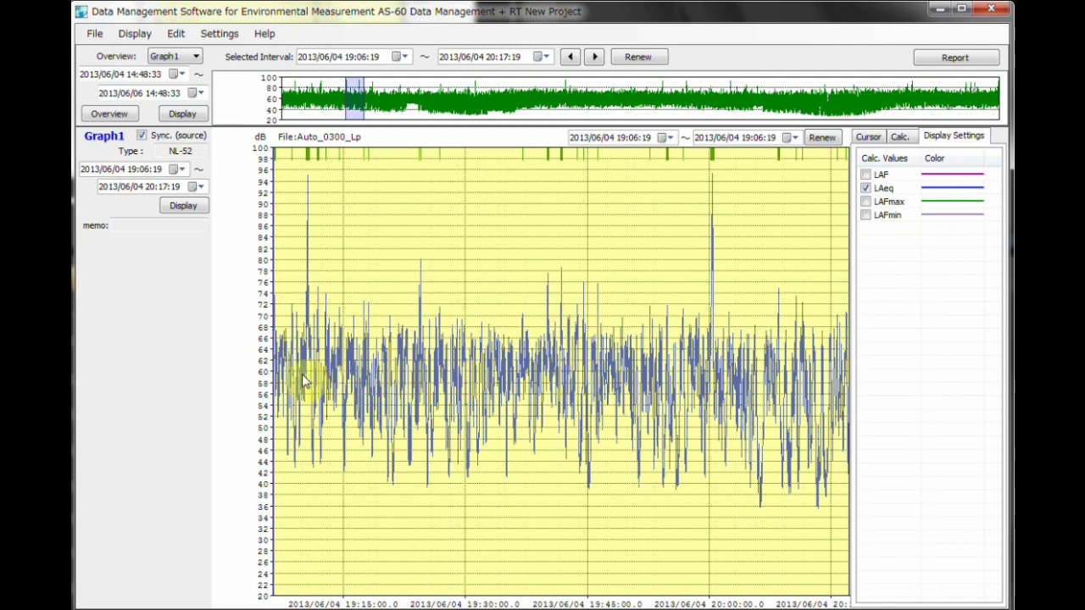
{"action": "left_click_drag", "start_coordinate": [279, 378], "coordinate": [334, 375]}
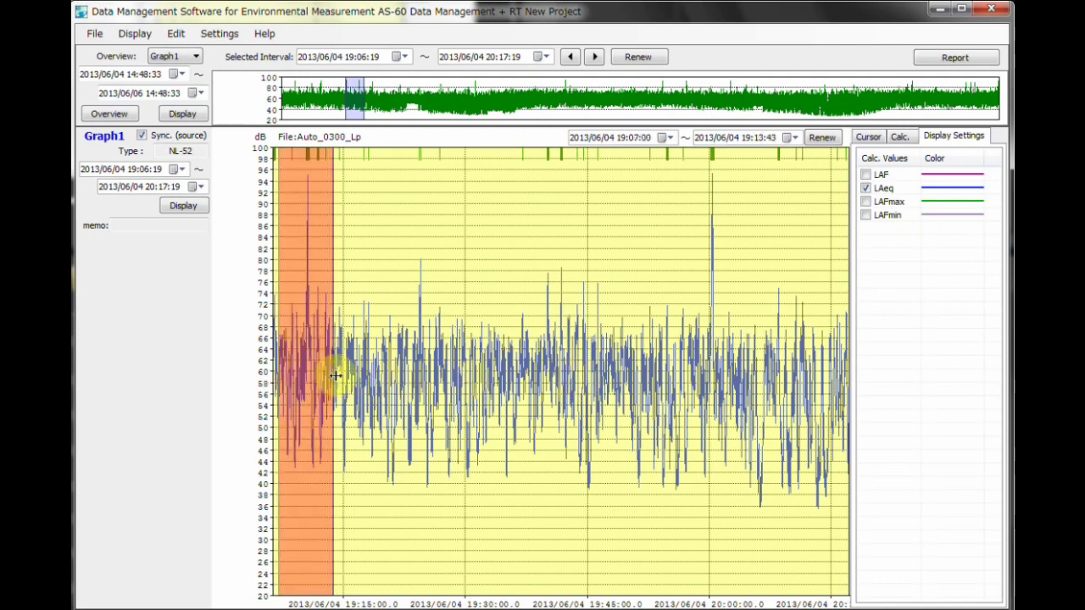
{"action": "right_click", "coordinate": [336, 375]}
{"action": "left_click", "coordinate": [360, 405]}
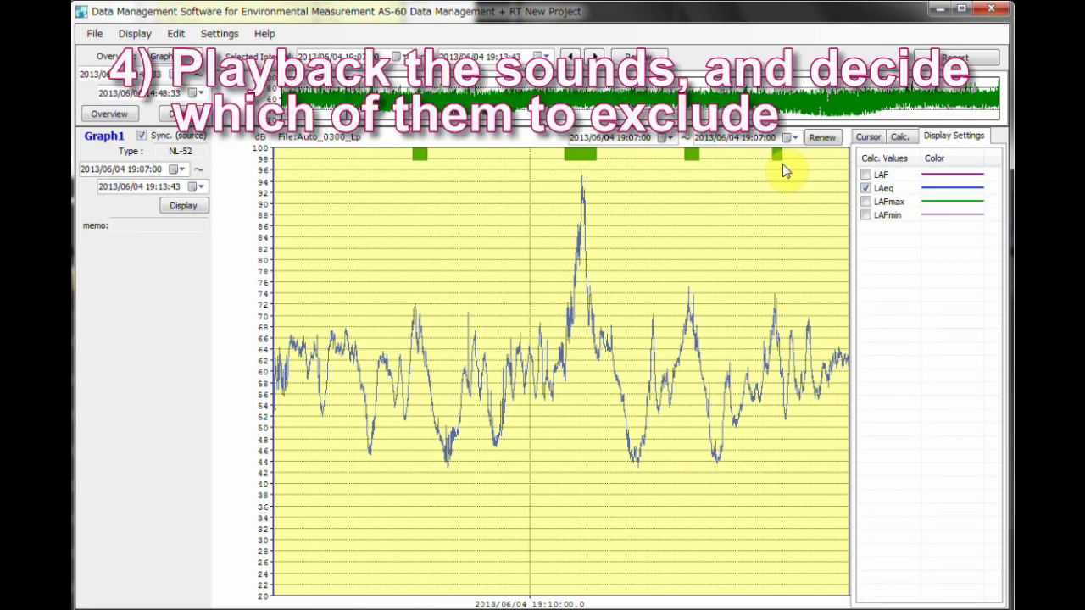
Step: Play the sound at the first green marker and skip to the next marked sound
{"action": "double_click", "coordinate": [424, 163]}
{"action": "left_click_drag", "start_coordinate": [462, 252], "coordinate": [492, 455]}
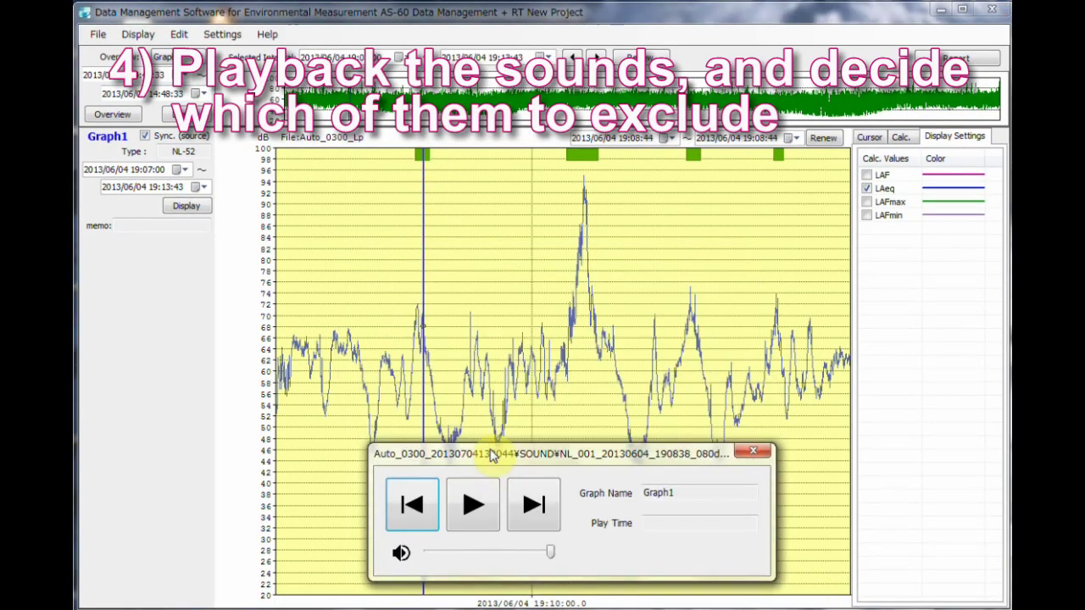
{"action": "left_click", "coordinate": [523, 527]}
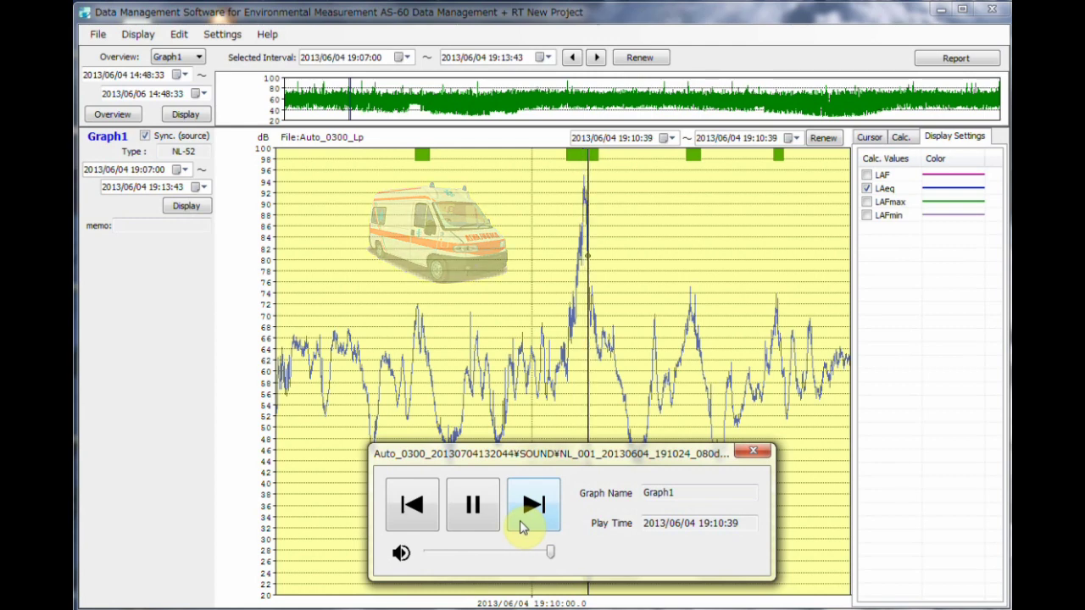
Step: Exclude the loud peak from 19:10:16 to 19:10:56 from the calculation
{"action": "left_click_drag", "start_coordinate": [556, 236], "coordinate": [612, 240]}
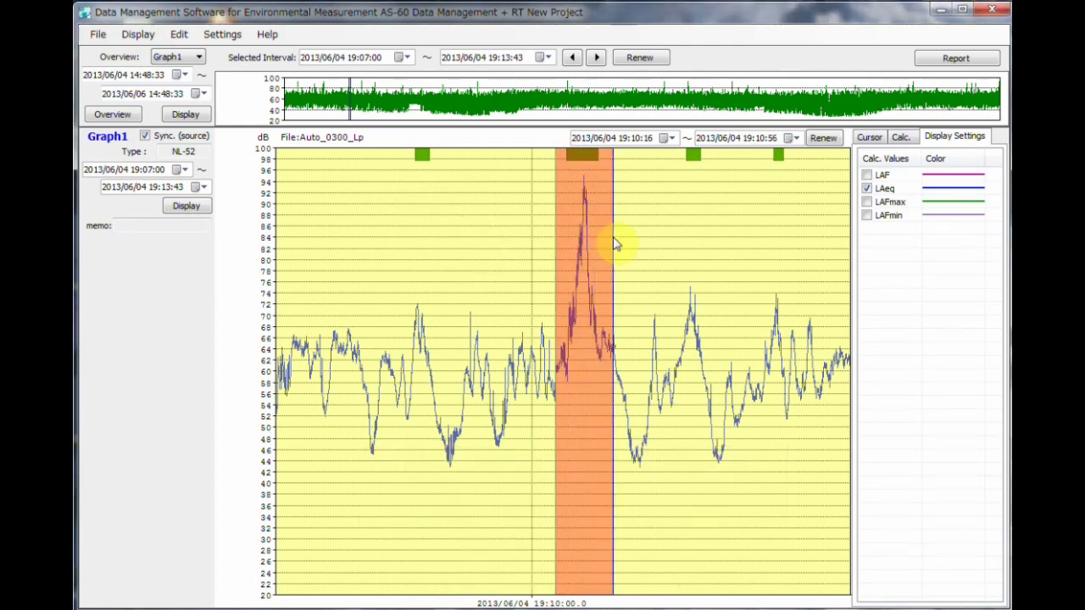
{"action": "right_click", "coordinate": [613, 240]}
{"action": "left_click", "coordinate": [627, 282]}
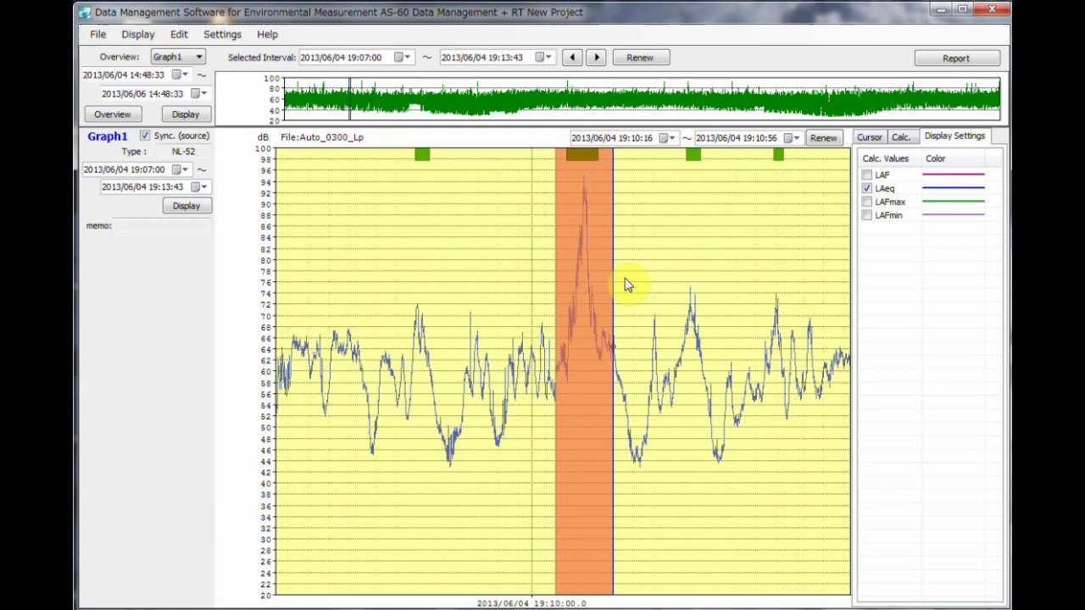
{"action": "left_click", "coordinate": [631, 280]}
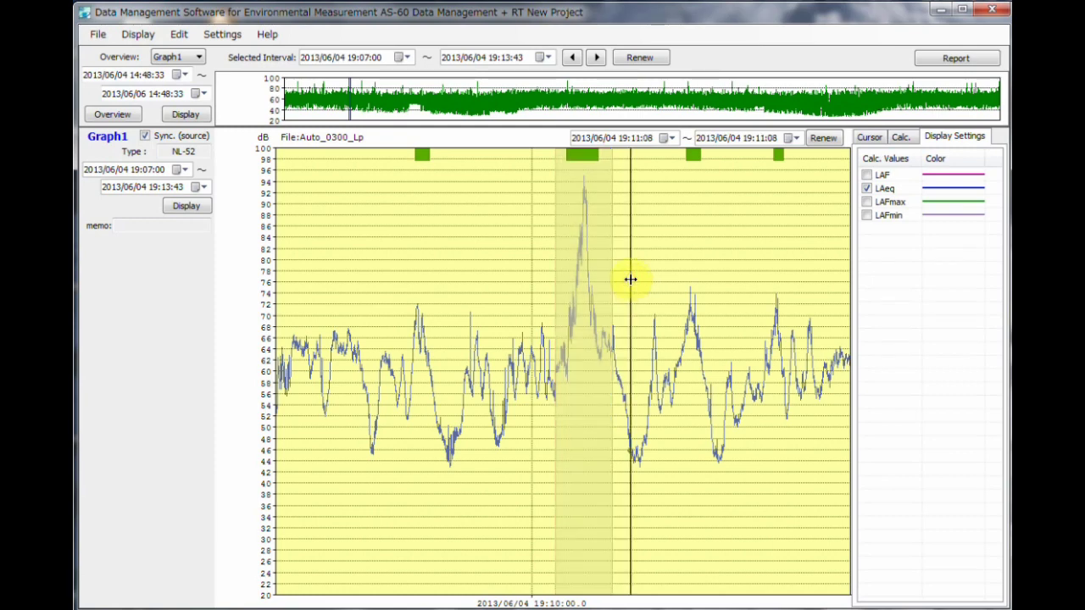
Step: Play the recorded sound at the peak's marker and skip to the next one
{"action": "double_click", "coordinate": [580, 158]}
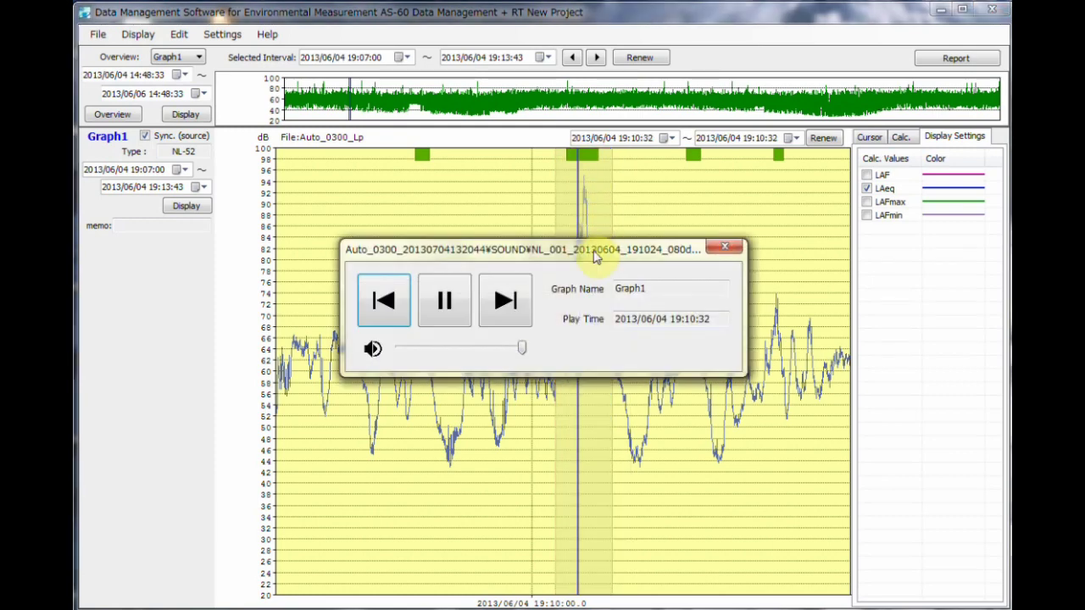
{"action": "left_click_drag", "start_coordinate": [595, 256], "coordinate": [602, 463]}
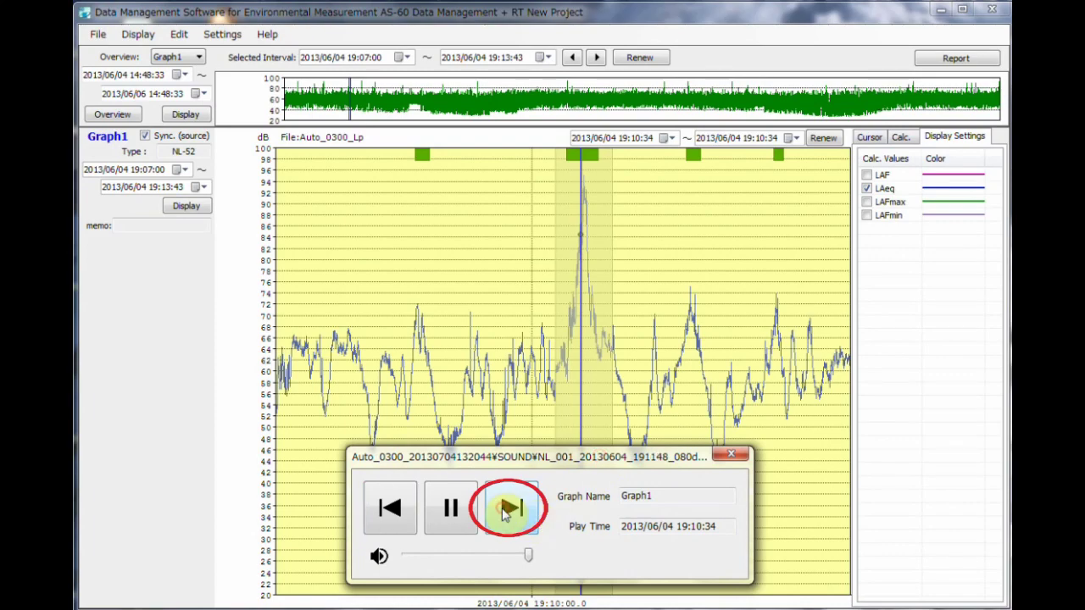
{"action": "left_click", "coordinate": [506, 508]}
Step: Return to the full 06/04–06/06 view and calculate statistics over all of it (LAeq 61.5, LAE 113.8)
{"action": "left_click", "coordinate": [507, 509]}
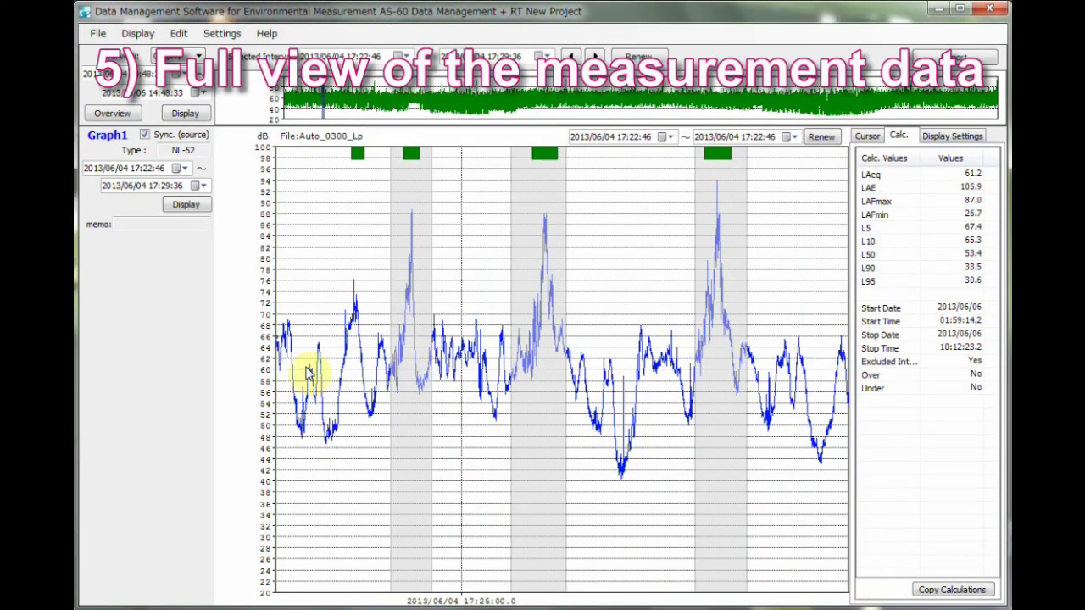
{"action": "left_click", "coordinate": [110, 115]}
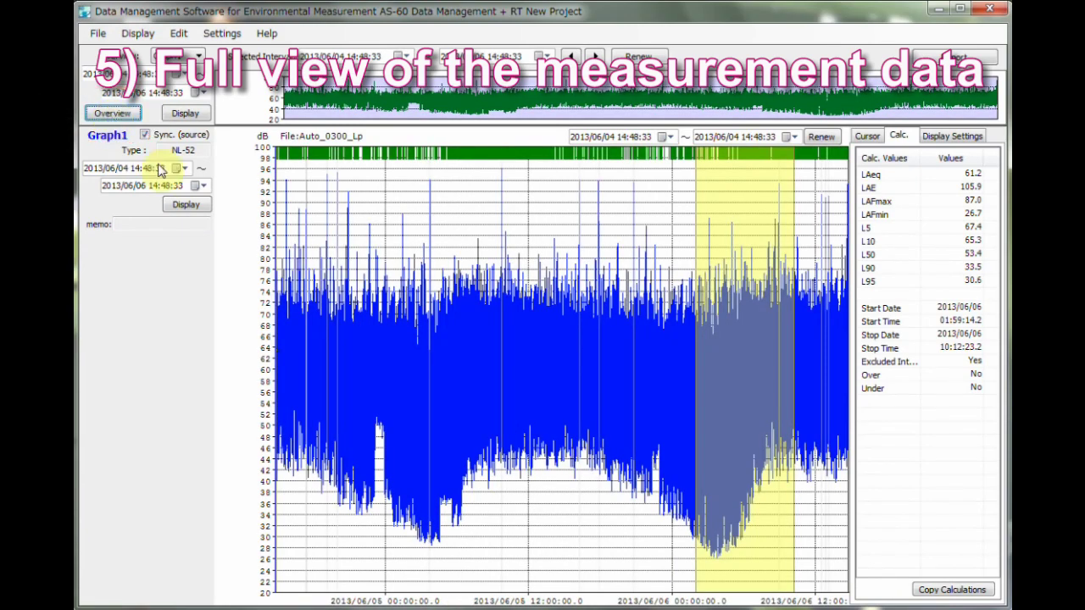
{"action": "left_click", "coordinate": [282, 288]}
{"action": "left_click_drag", "start_coordinate": [283, 289], "coordinate": [920, 286]}
{"action": "right_click", "coordinate": [920, 285]}
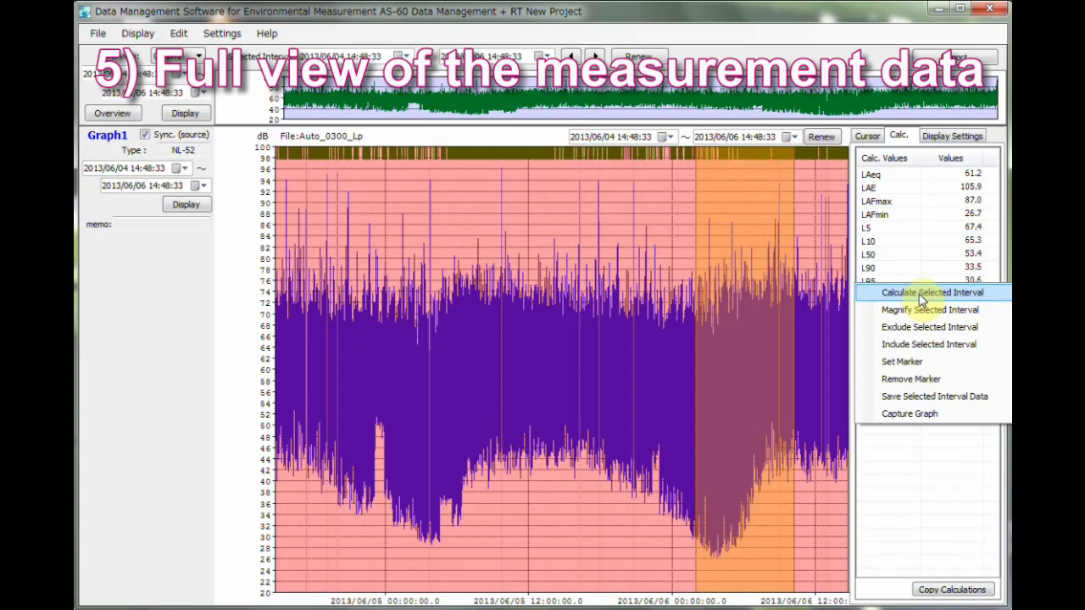
{"action": "left_click", "coordinate": [927, 296]}
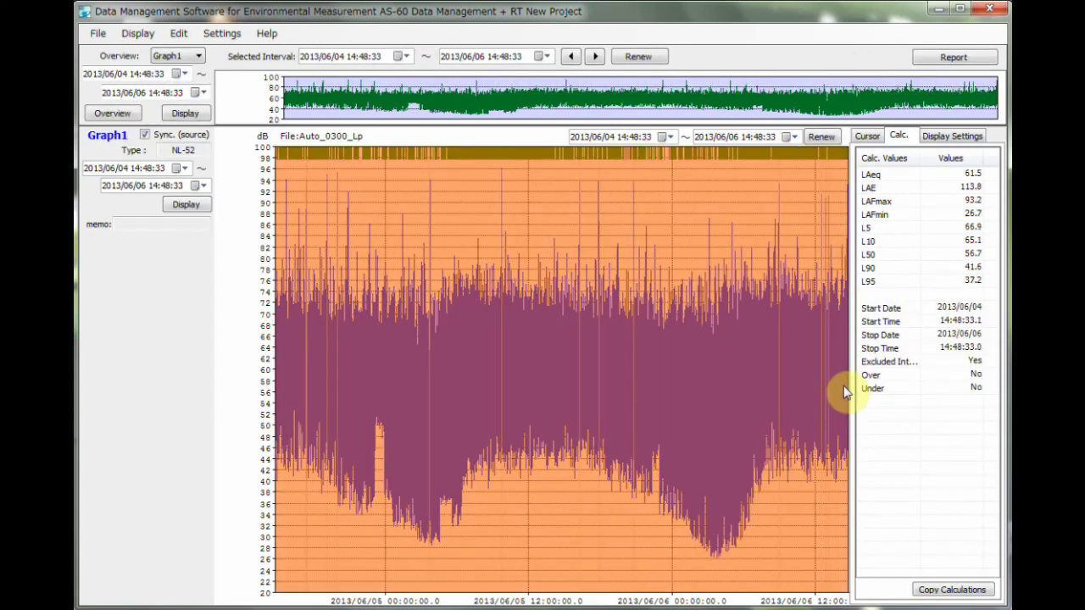
{"action": "left_click", "coordinate": [780, 375]}
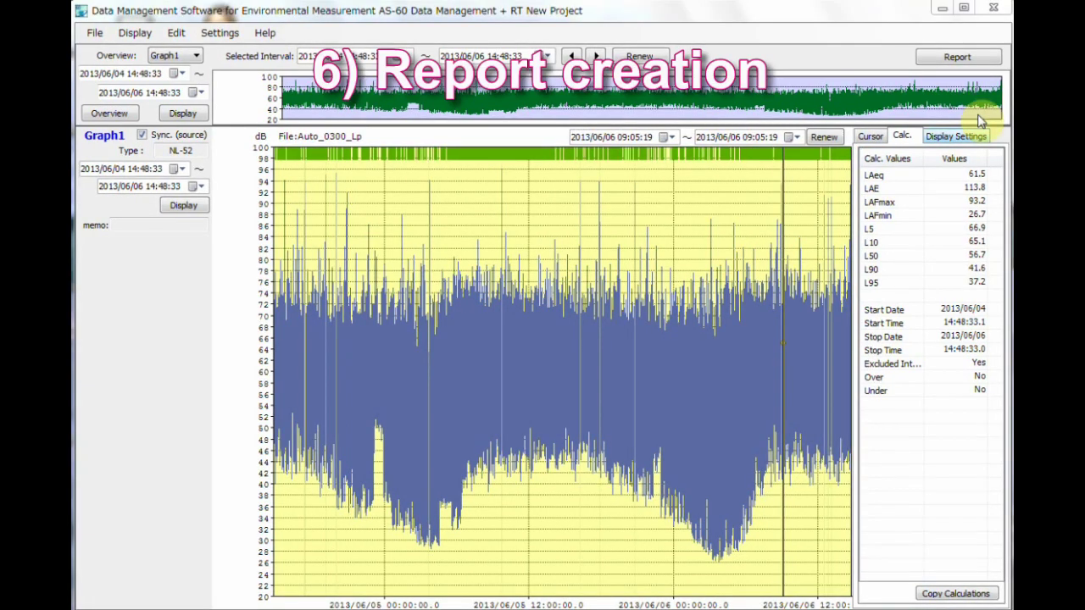
Step: Open the Report window on the Auto_0300_Lp term report for 06/04–06/06
{"action": "left_click", "coordinate": [963, 62]}
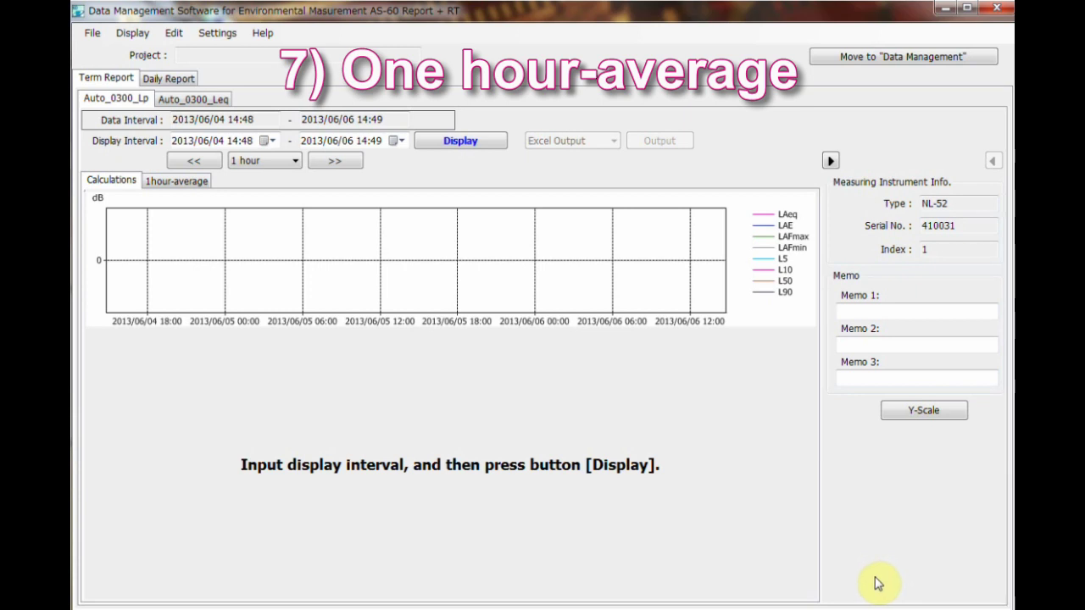
Step: Set report compilation with the day starting at 7 and intervals 7–17, 17–23, 23–07
{"action": "left_click", "coordinate": [215, 34]}
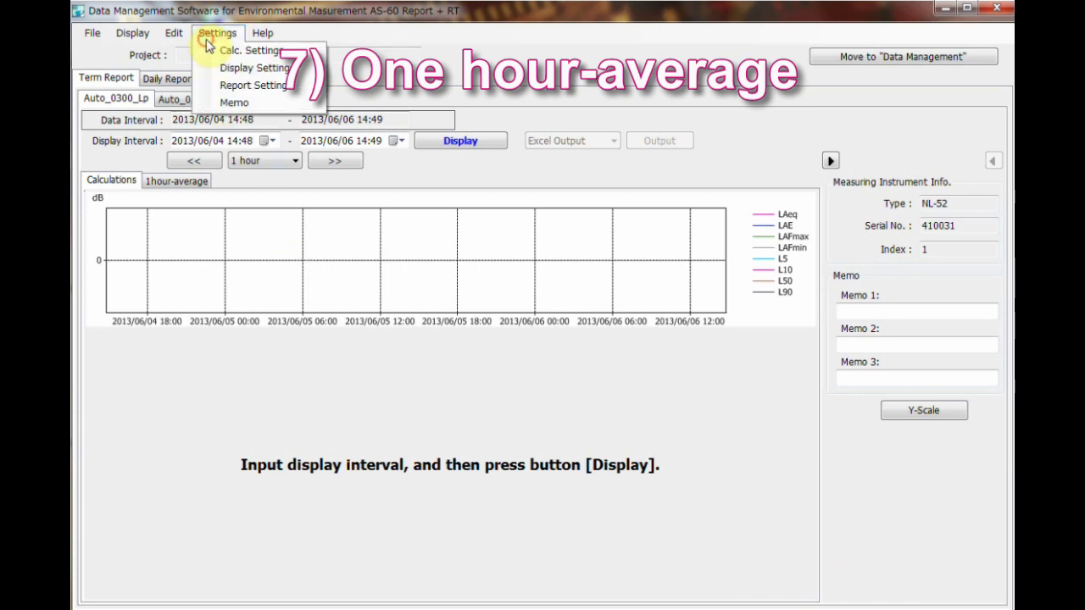
{"action": "left_click", "coordinate": [219, 85]}
{"action": "left_click", "coordinate": [464, 294]}
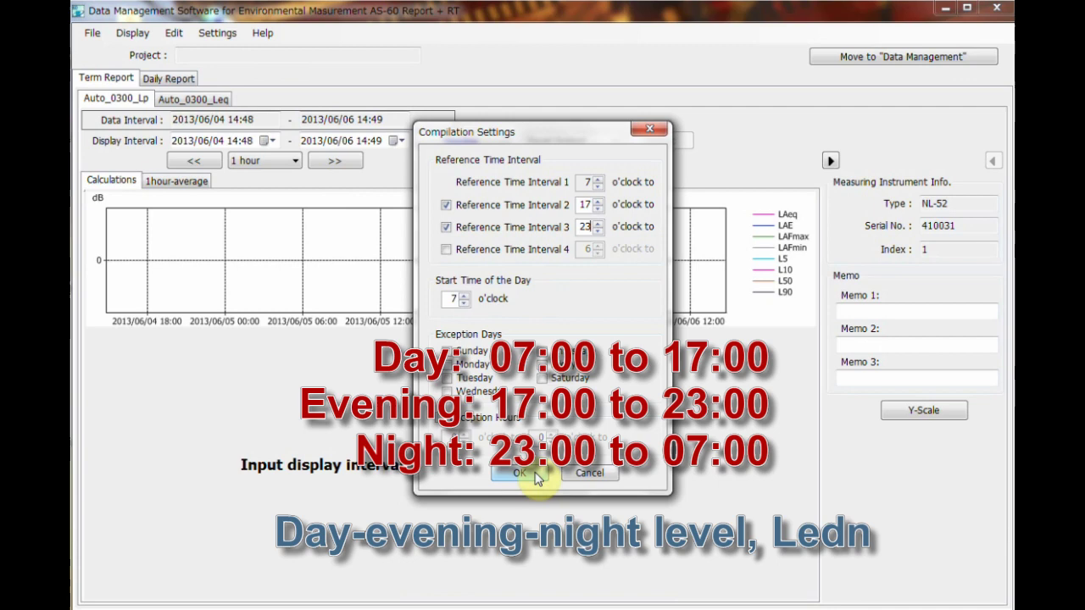
{"action": "left_click", "coordinate": [520, 473]}
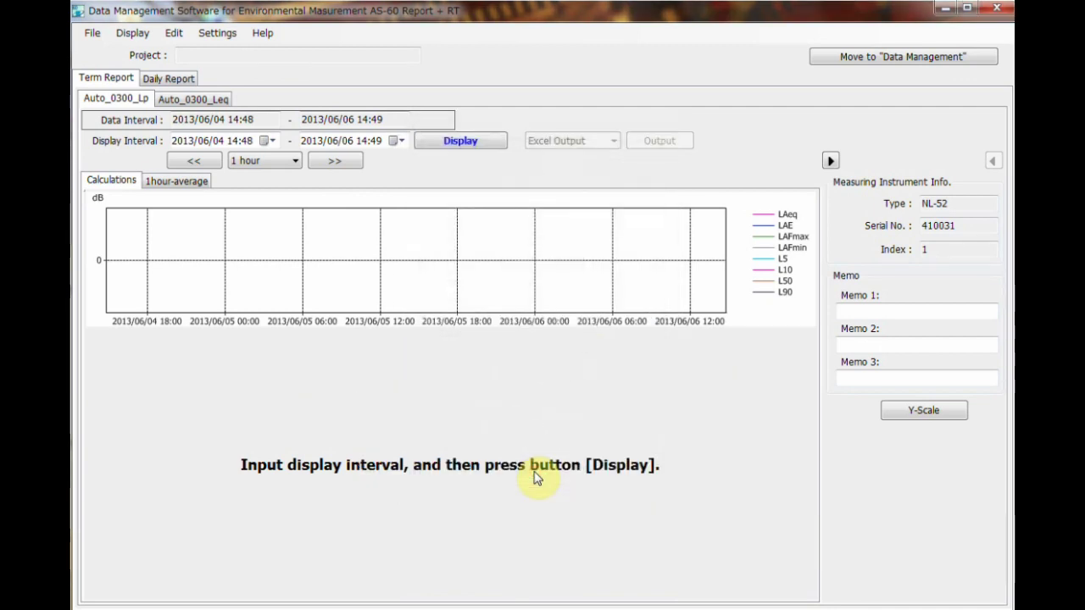
Step: Display the daily report for 2013/06/04 to 2013/06/06, setting the end date to 06/06
{"action": "left_click", "coordinate": [154, 85]}
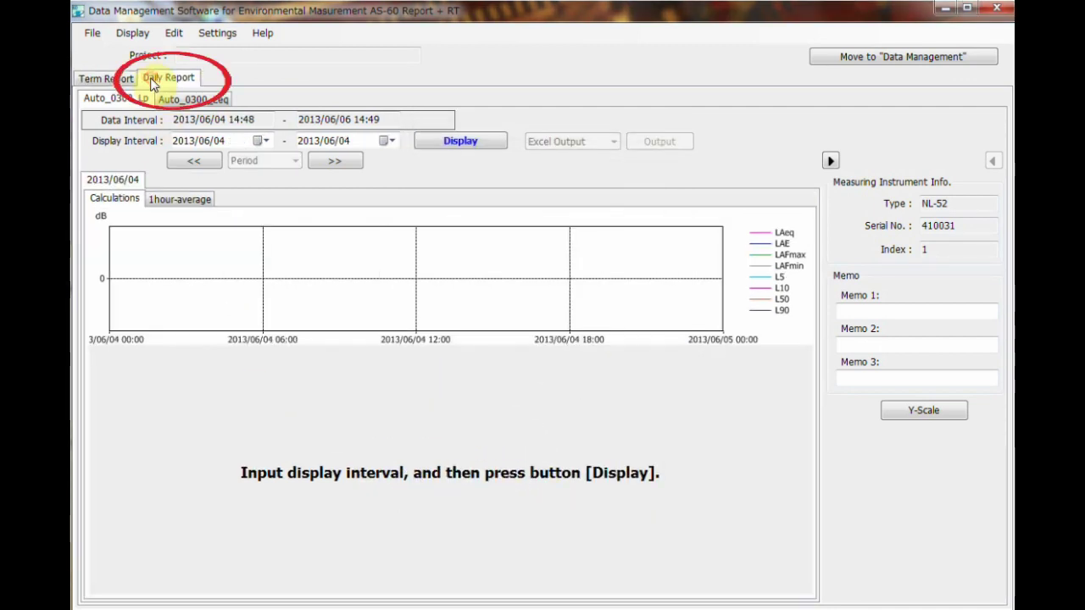
{"action": "left_click", "coordinate": [265, 142]}
{"action": "left_click", "coordinate": [233, 217]}
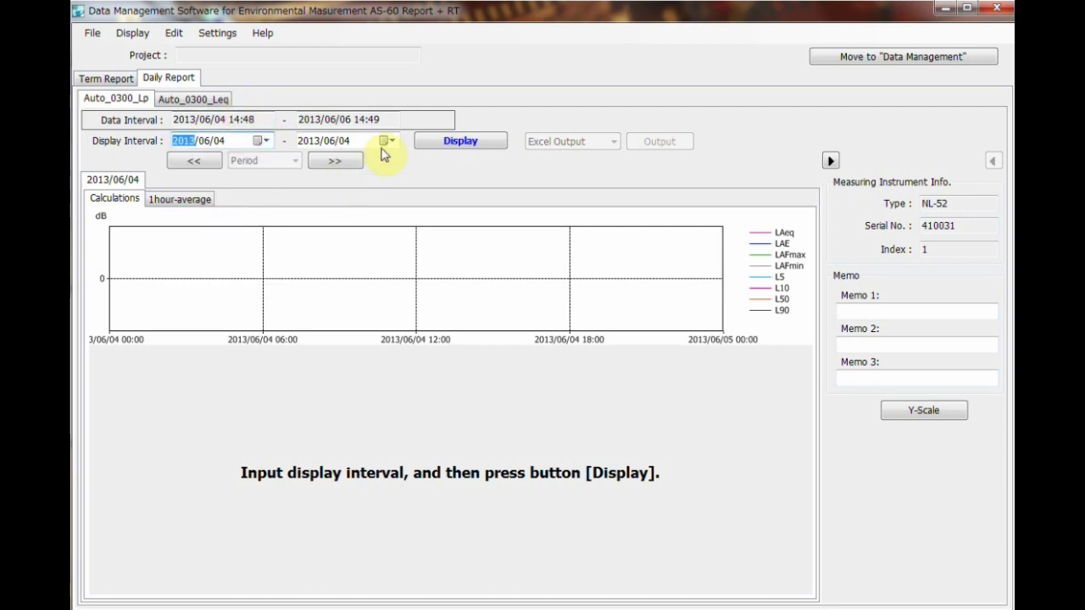
{"action": "left_click", "coordinate": [385, 142]}
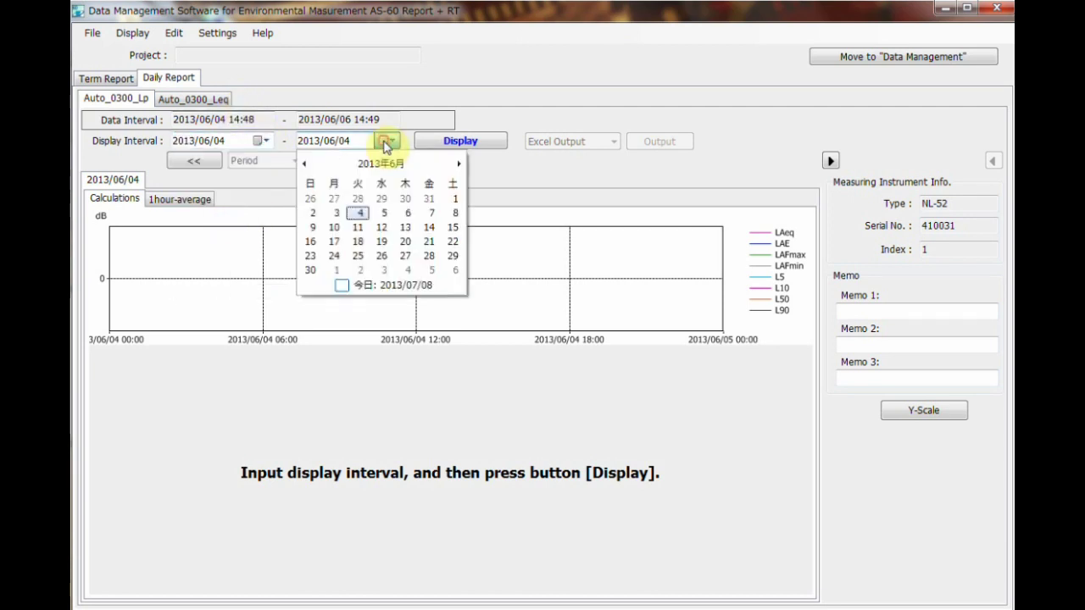
{"action": "left_click", "coordinate": [406, 215]}
{"action": "left_click", "coordinate": [461, 143]}
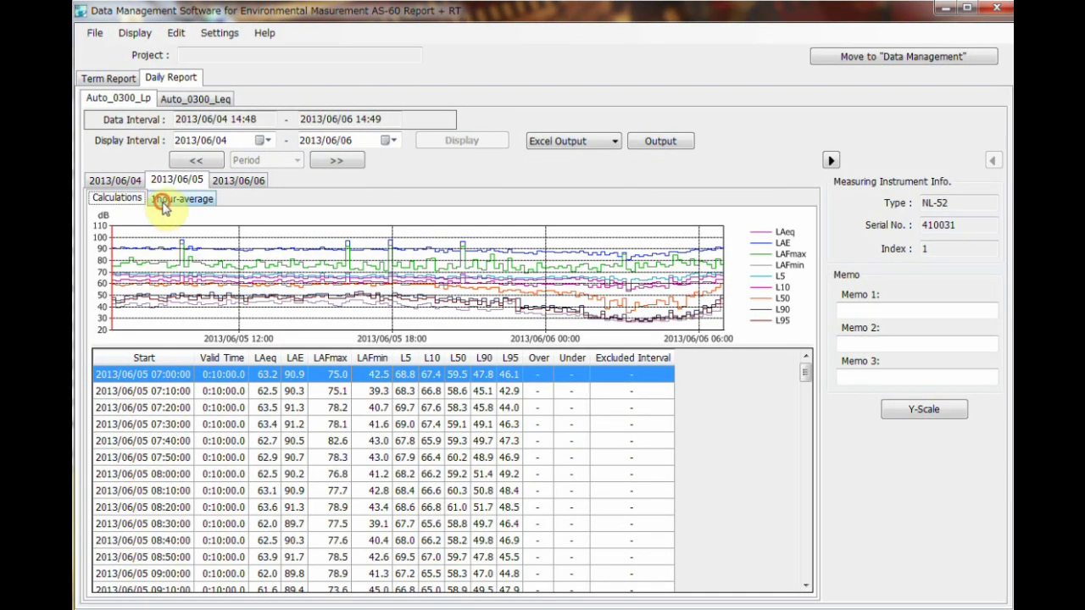
Step: Review 1hour-average results for 06/05, then the 06/04, 06/05 and 06/06 date tabs
{"action": "left_click", "coordinate": [165, 203]}
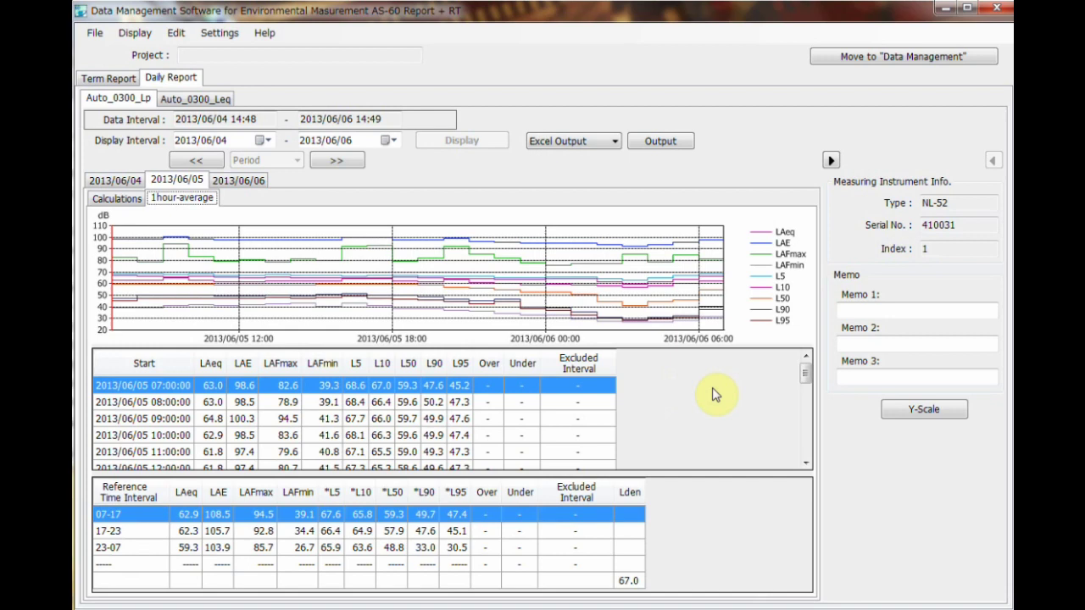
{"action": "mouse_move", "coordinate": [805, 381]}
{"action": "left_mouse_down"}
{"action": "mouse_move", "coordinate": [805, 424]}
{"action": "mouse_move", "coordinate": [801, 371]}
{"action": "left_mouse_up"}
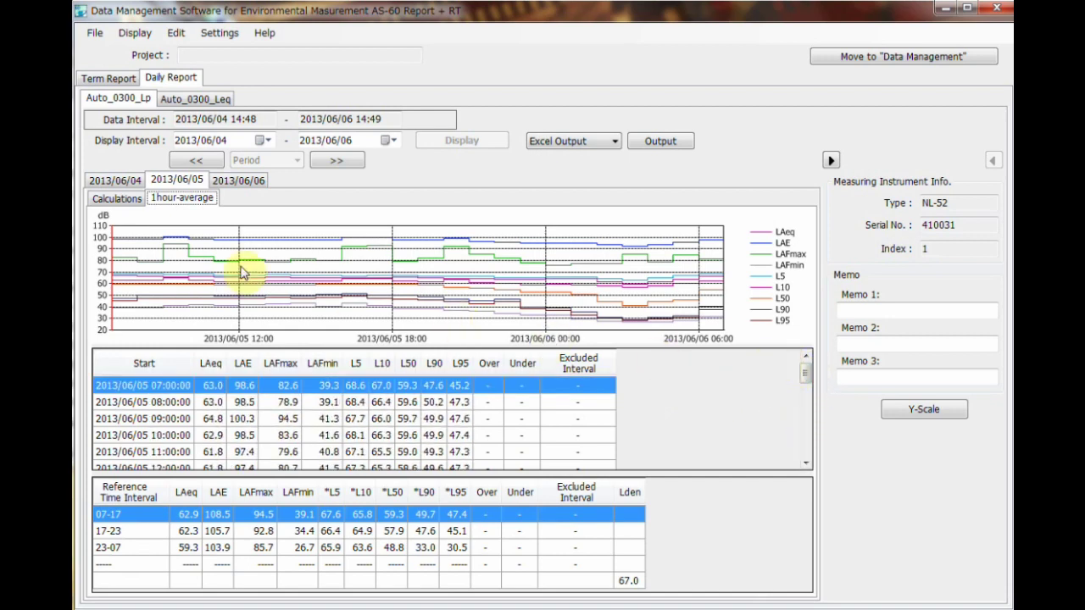
{"action": "left_click", "coordinate": [114, 180]}
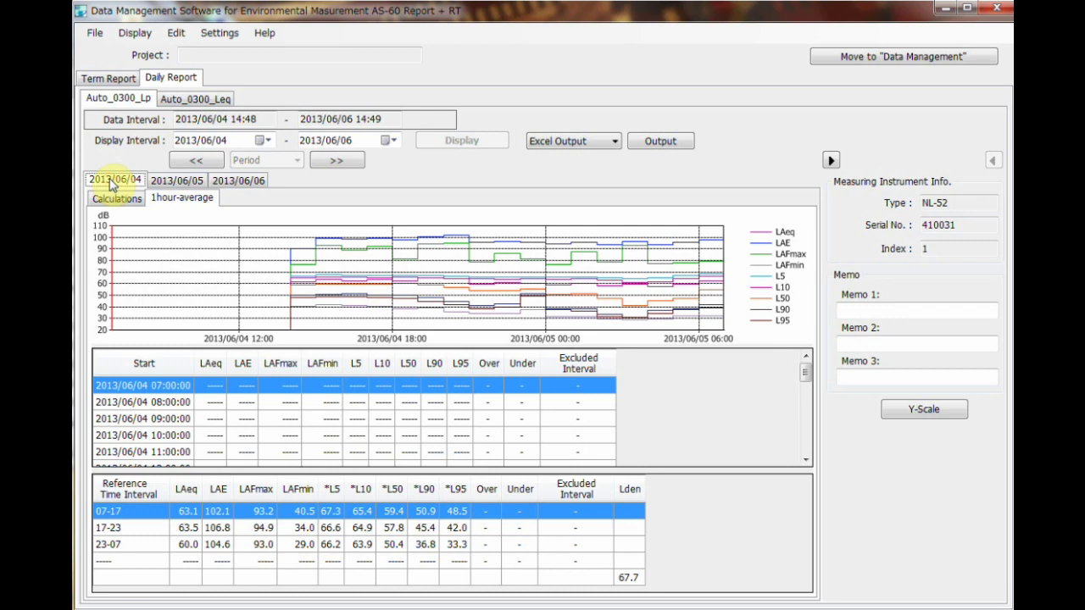
{"action": "left_click", "coordinate": [163, 181]}
{"action": "left_click", "coordinate": [239, 183]}
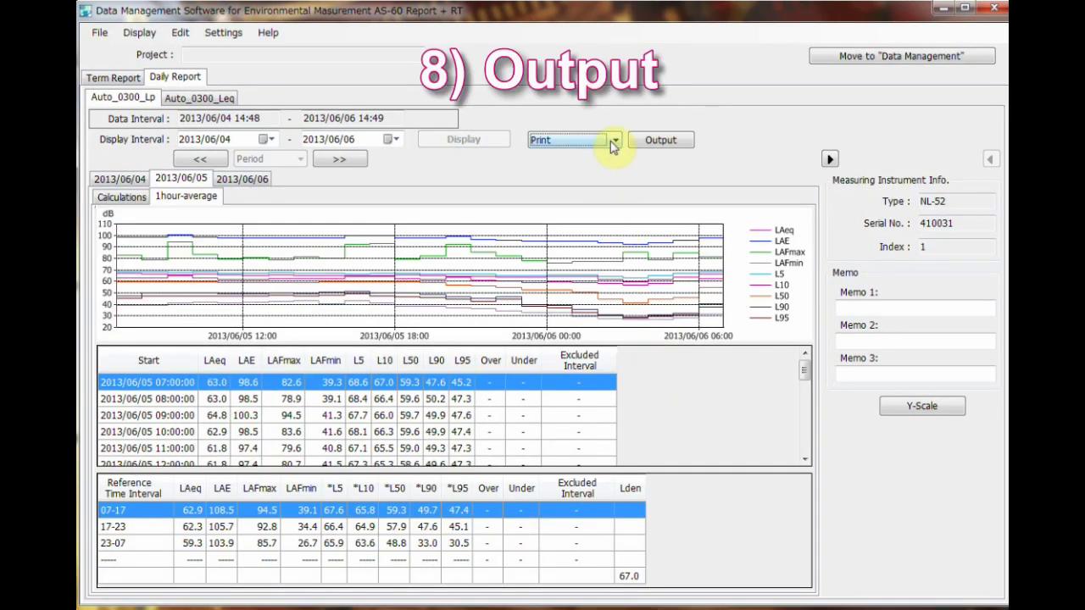
Step: Output the 1hour-average daily report as an Excel file
{"action": "left_click", "coordinate": [614, 143]}
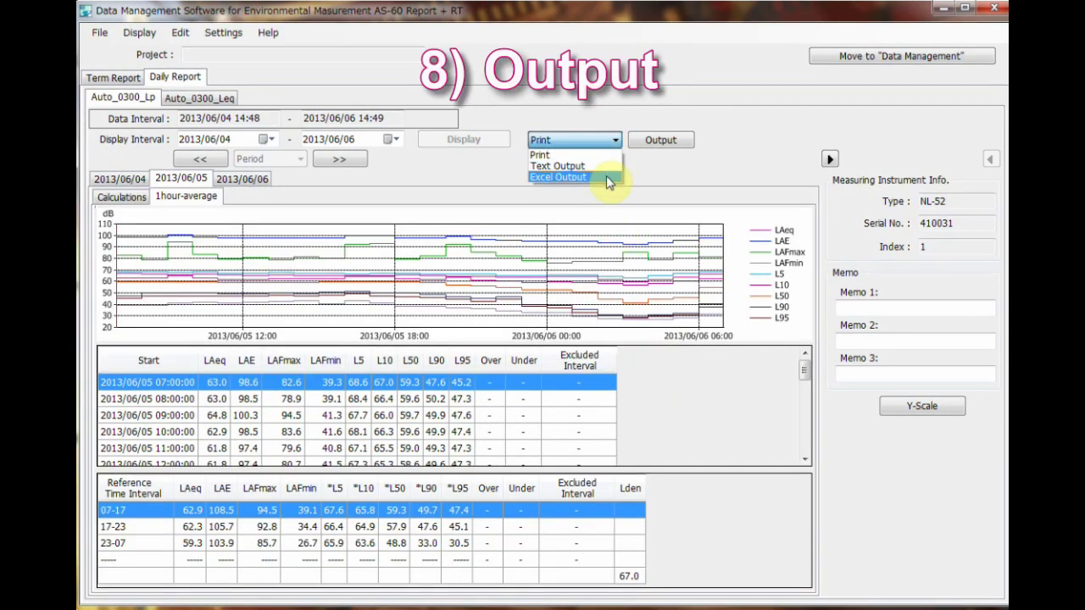
{"action": "left_click", "coordinate": [608, 178]}
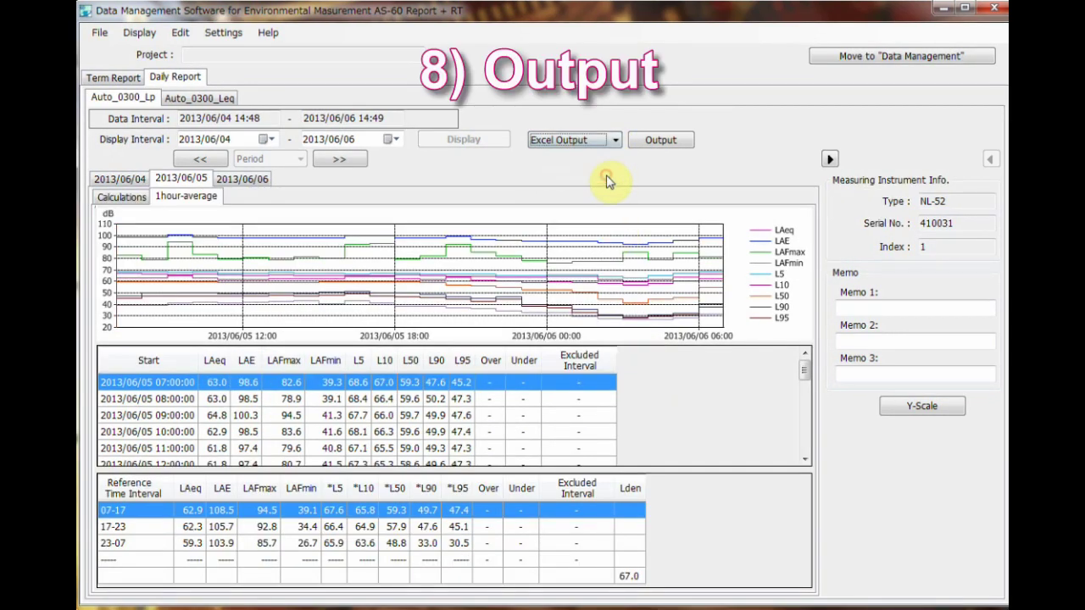
{"action": "left_click", "coordinate": [642, 144]}
{"action": "left_click", "coordinate": [668, 164]}
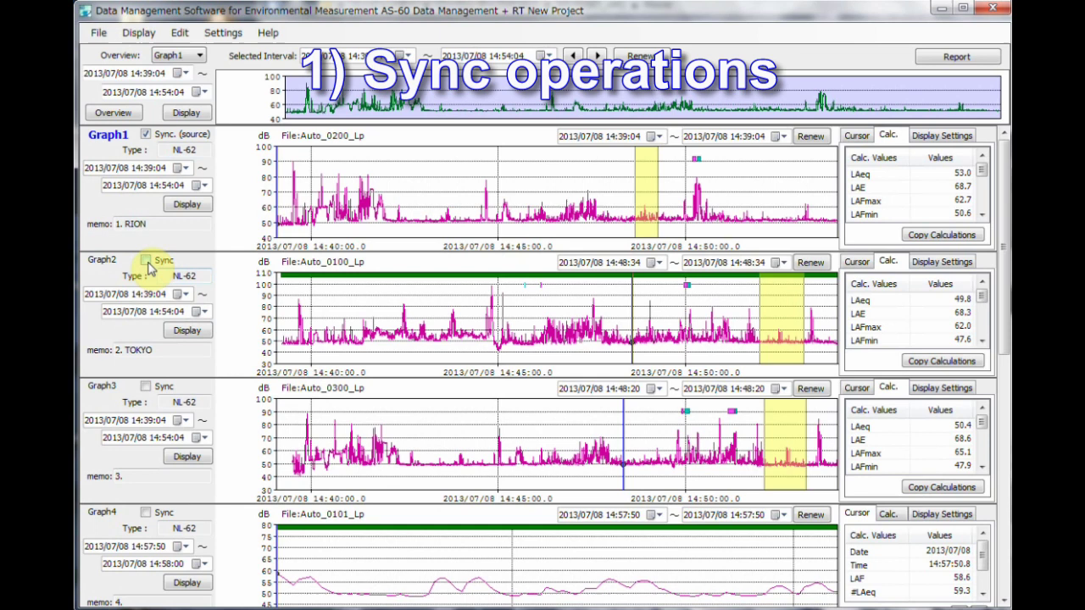
Step: Sync Graph2 and Graph3 to Graph1, then calculate the 14:44:21–14:46:02 interval across all three
{"action": "left_click", "coordinate": [146, 261]}
{"action": "left_click", "coordinate": [145, 388]}
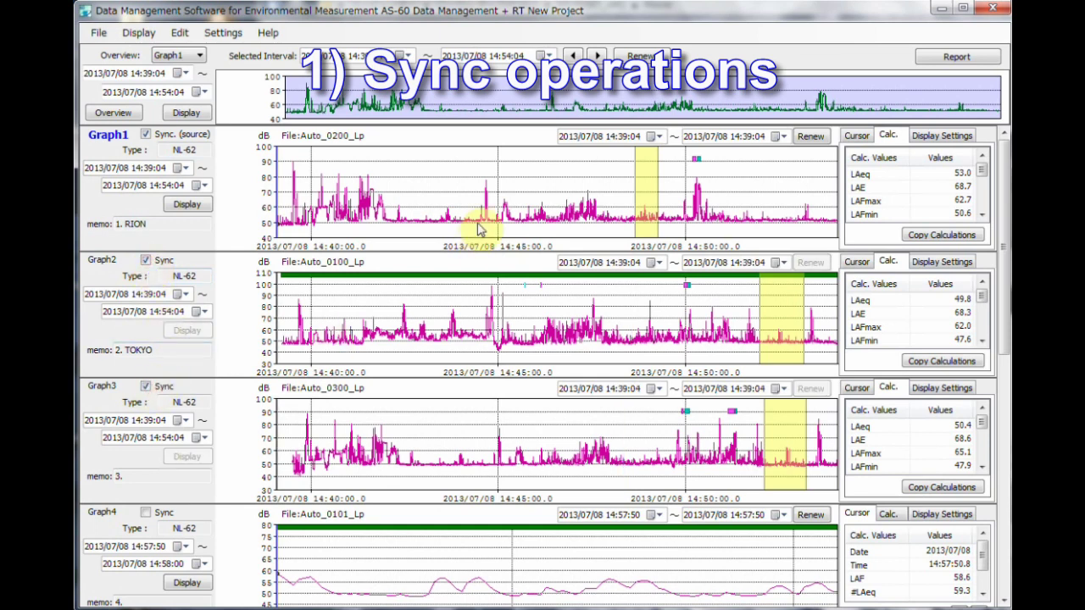
{"action": "left_click_drag", "start_coordinate": [474, 227], "coordinate": [536, 230]}
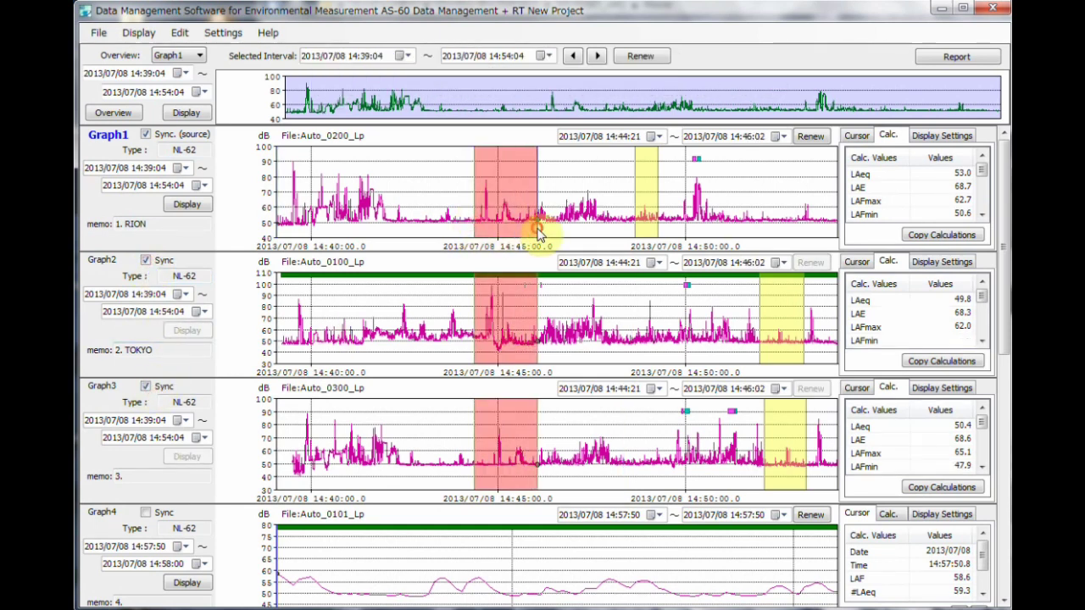
{"action": "right_click", "coordinate": [536, 230]}
{"action": "left_click", "coordinate": [551, 238]}
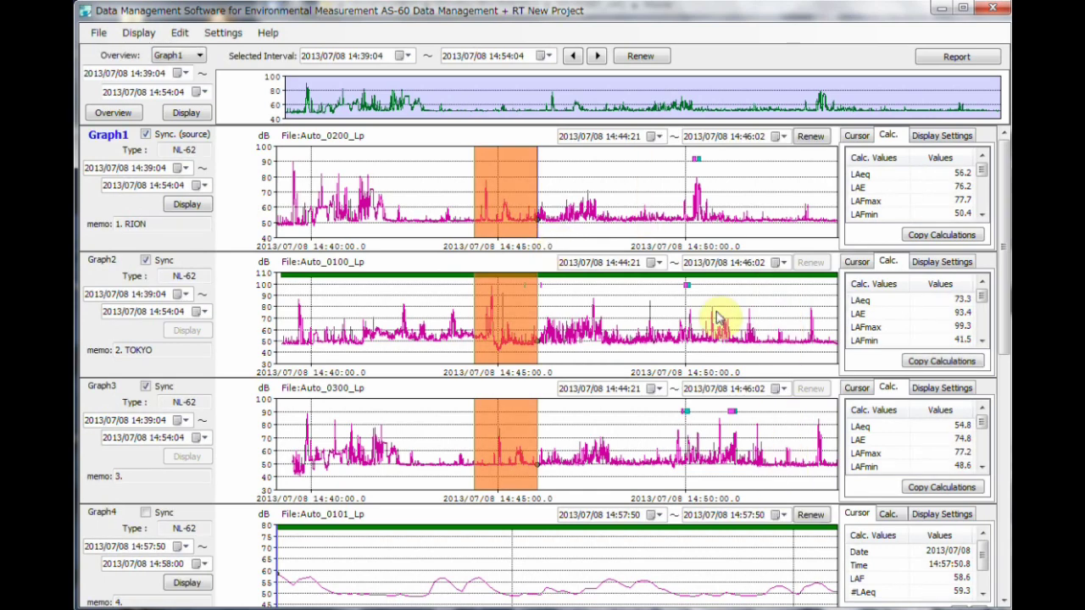
{"action": "scroll", "coordinate": [716, 318], "scroll_direction": "down", "scroll_amount": 3}
{"action": "scroll", "coordinate": [716, 320], "scroll_direction": "down", "scroll_amount": 5}
{"action": "scroll", "coordinate": [716, 322], "scroll_direction": "down", "scroll_amount": 3}
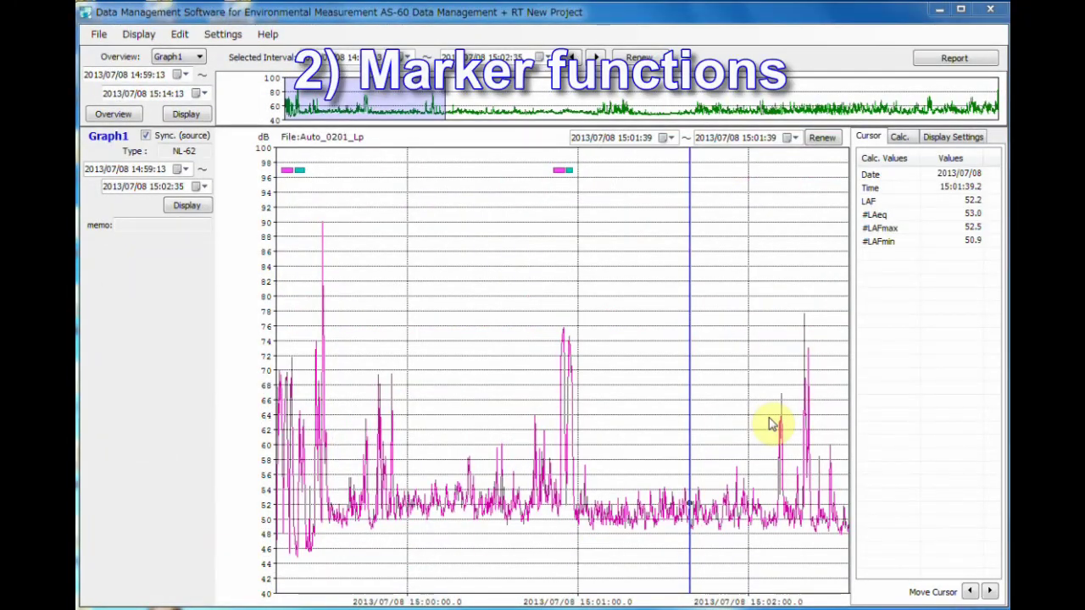
Step: Add markers over the peaks just after 15:02 and over the 15:01:30–15:01:44 stretch on Graph1
{"action": "left_click_drag", "start_coordinate": [769, 423], "coordinate": [823, 424]}
{"action": "right_click", "coordinate": [825, 417]}
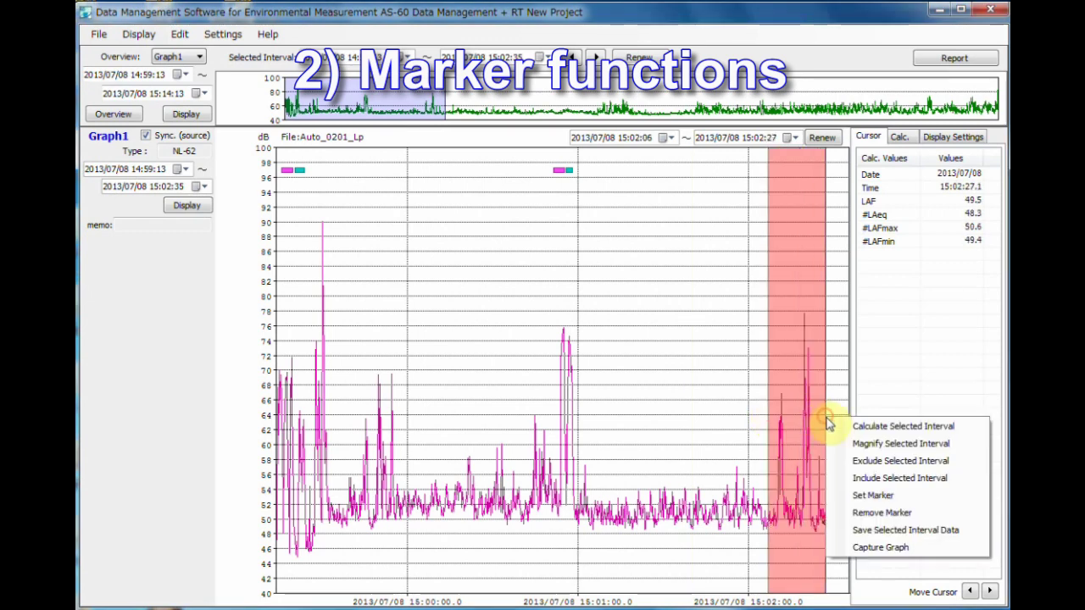
{"action": "left_click", "coordinate": [871, 495]}
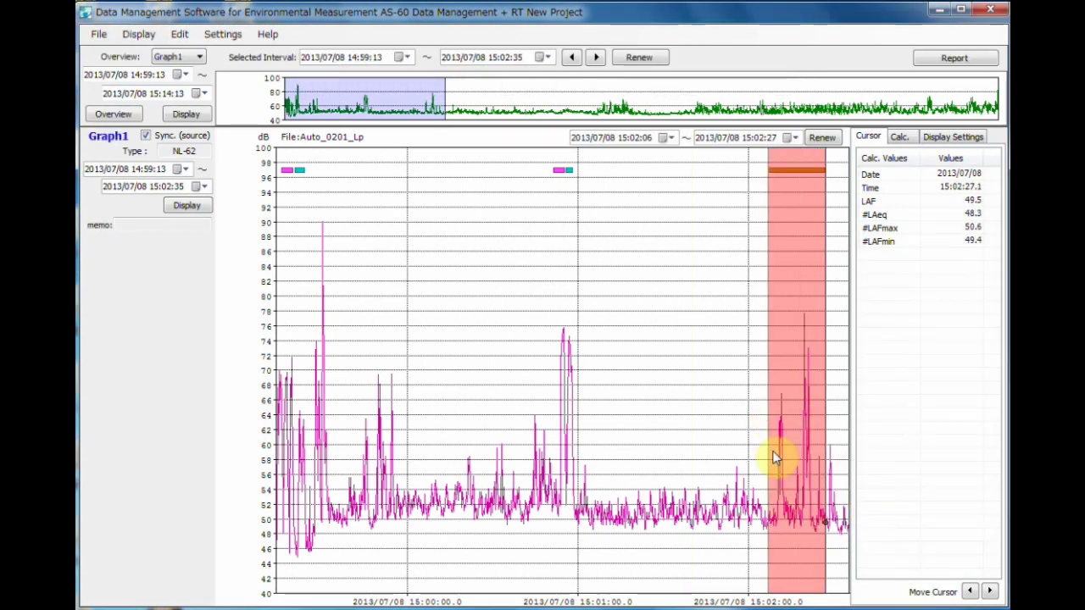
{"action": "left_click", "coordinate": [656, 315]}
{"action": "left_click_drag", "start_coordinate": [679, 329], "coordinate": [702, 327]}
{"action": "right_click", "coordinate": [704, 329]}
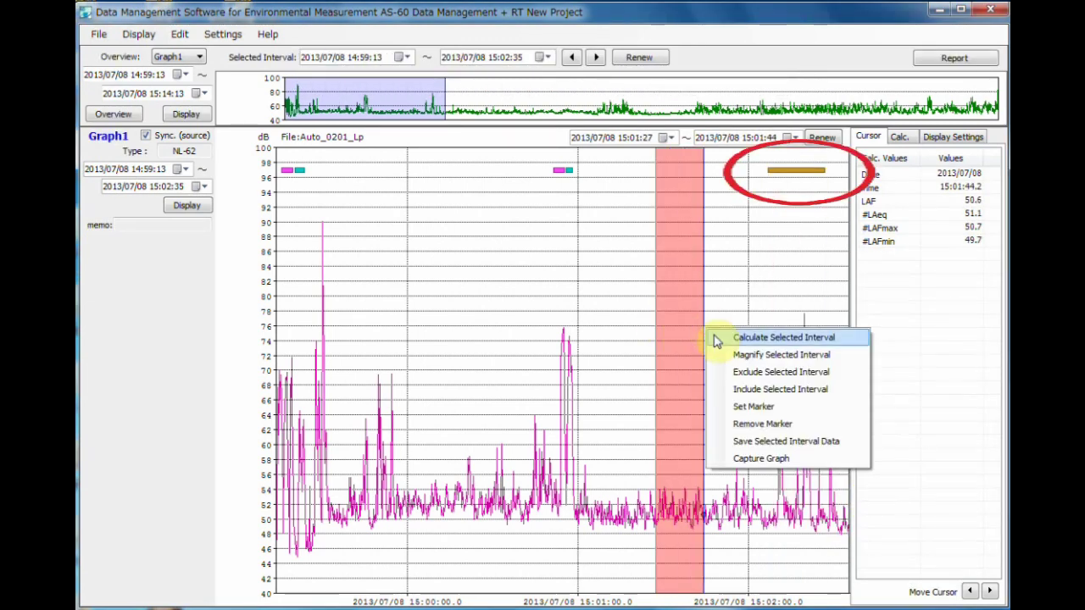
{"action": "left_click", "coordinate": [751, 408]}
Step: Remove the marker from the interval widened back to 15:01:21
{"action": "left_click_drag", "start_coordinate": [641, 342], "coordinate": [712, 355]}
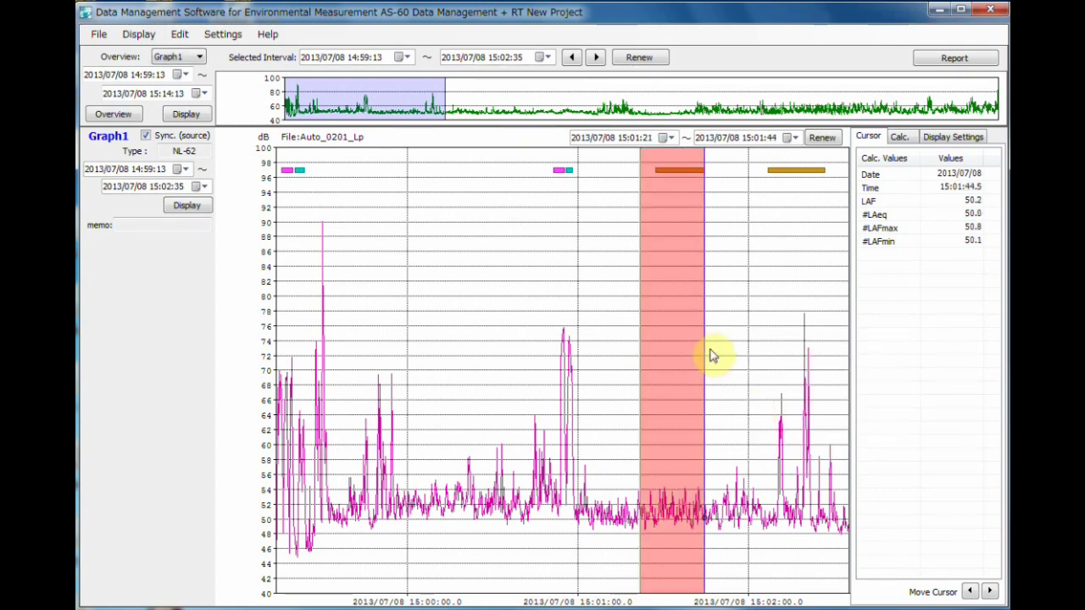
{"action": "right_click", "coordinate": [712, 355]}
{"action": "left_click", "coordinate": [752, 445]}
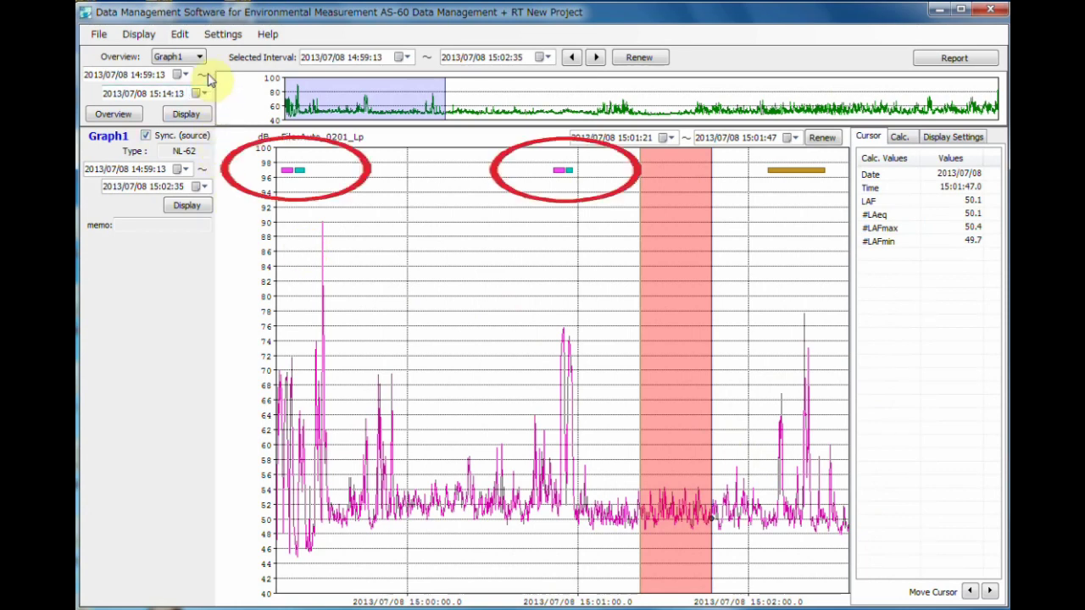
Step: Convert Graph 1's markers into excluded intervals and clear the selection
{"action": "left_click", "coordinate": [181, 35]}
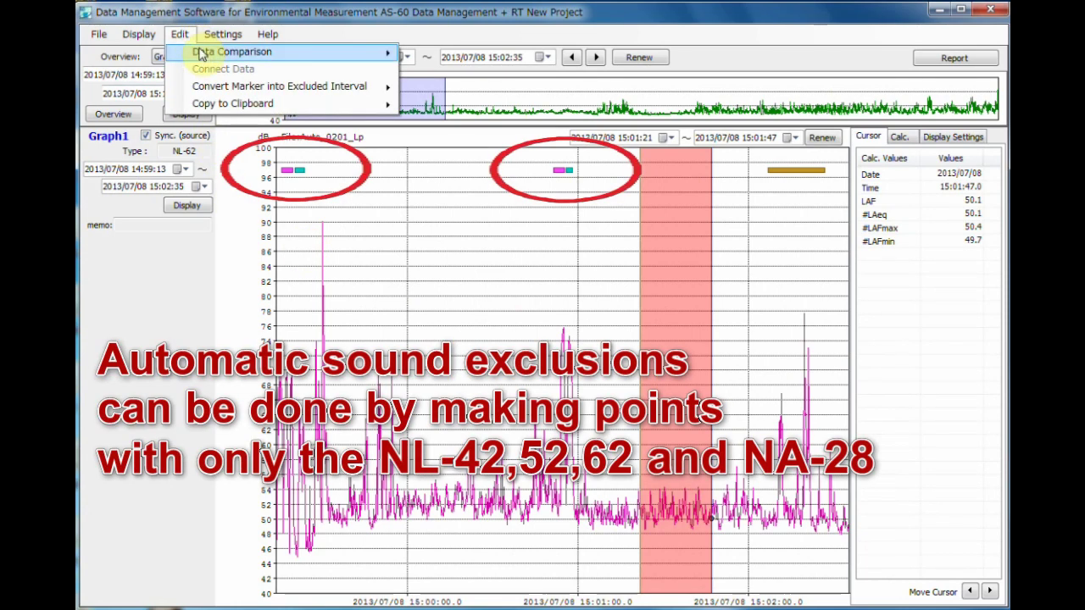
{"action": "mouse_move", "coordinate": [280, 86]}
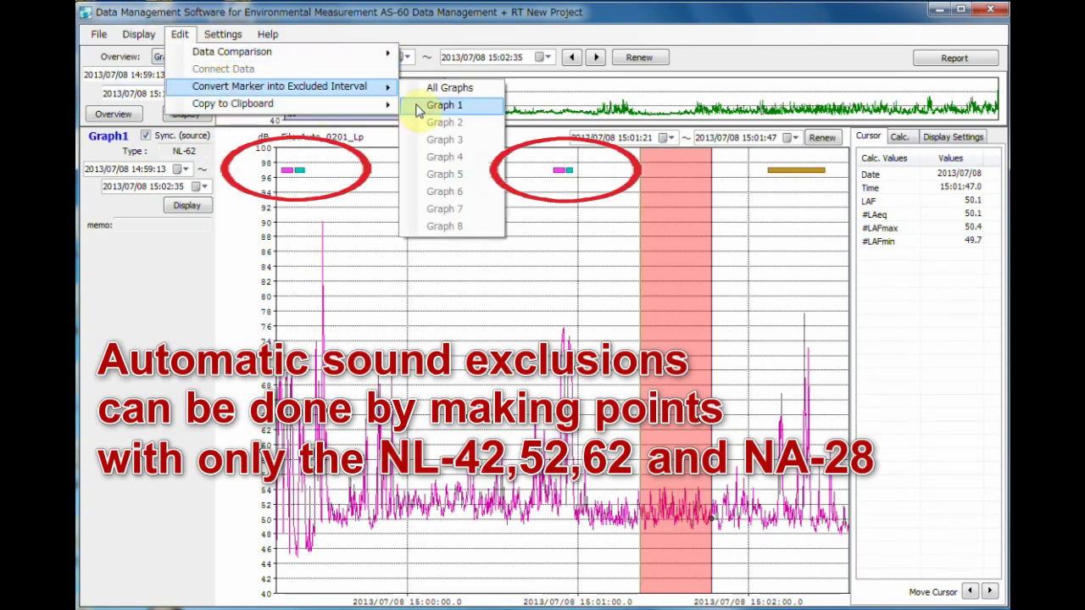
{"action": "left_click", "coordinate": [418, 105]}
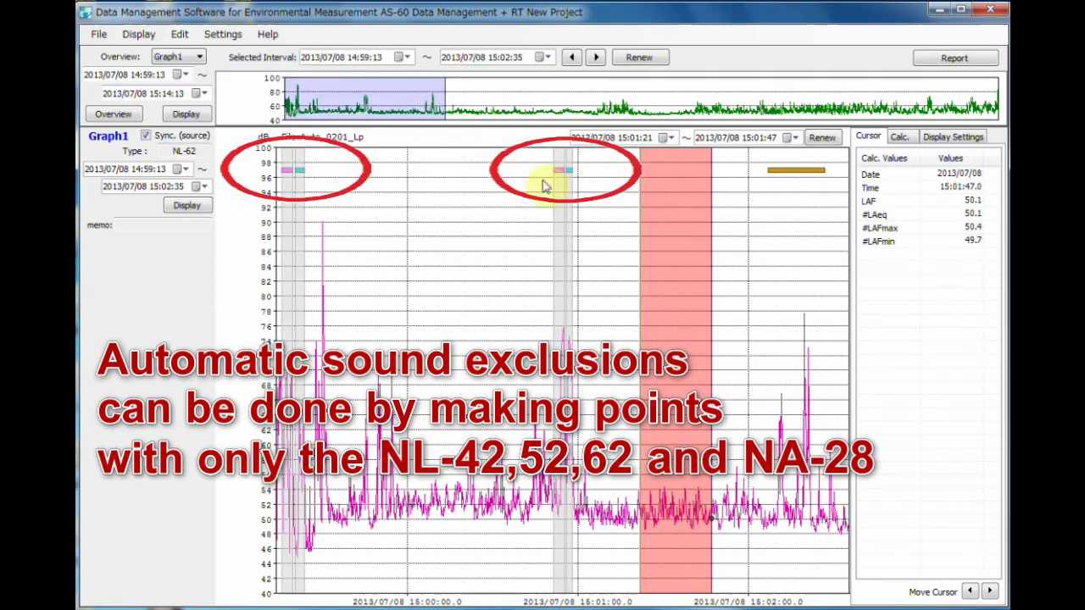
{"action": "left_click", "coordinate": [634, 259]}
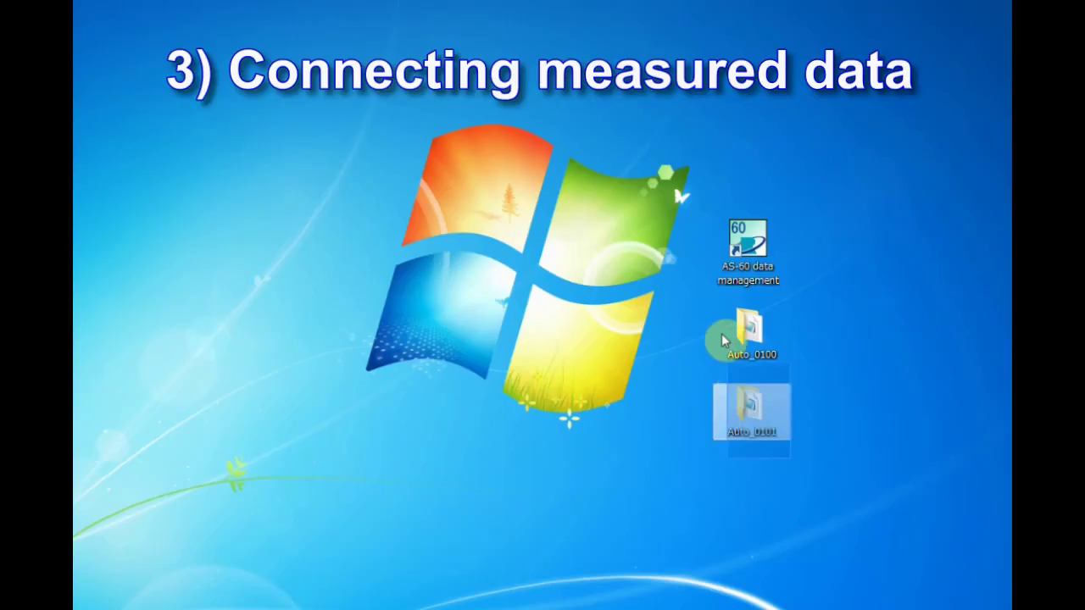
Step: Load both measurement folders and connect Graph1 with Graph3 into one continuous record
{"action": "left_click_drag", "start_coordinate": [746, 225], "coordinate": [744, 226]}
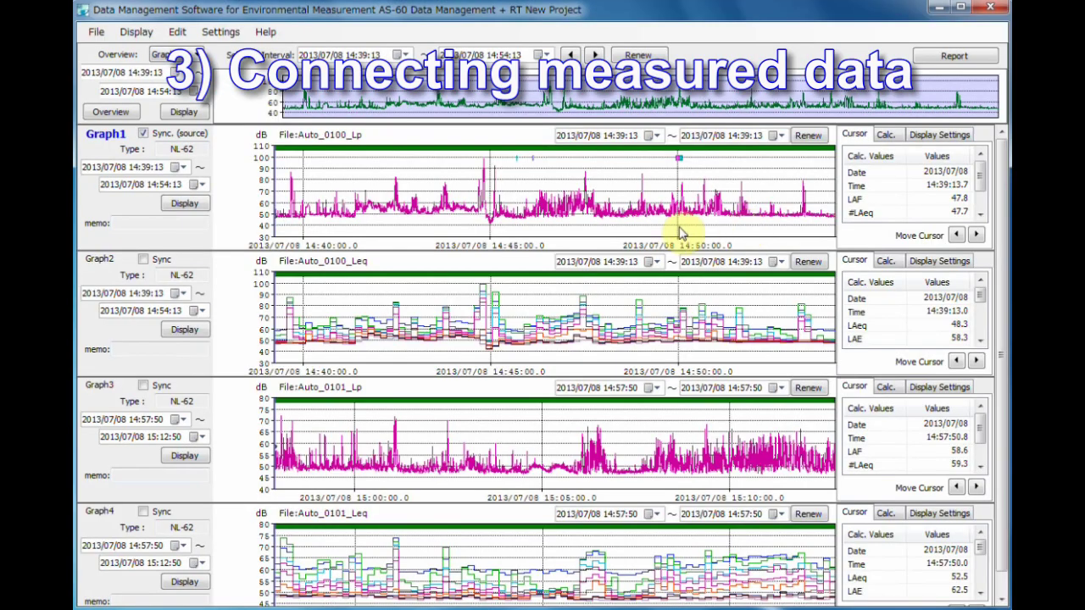
{"action": "left_click", "coordinate": [179, 33]}
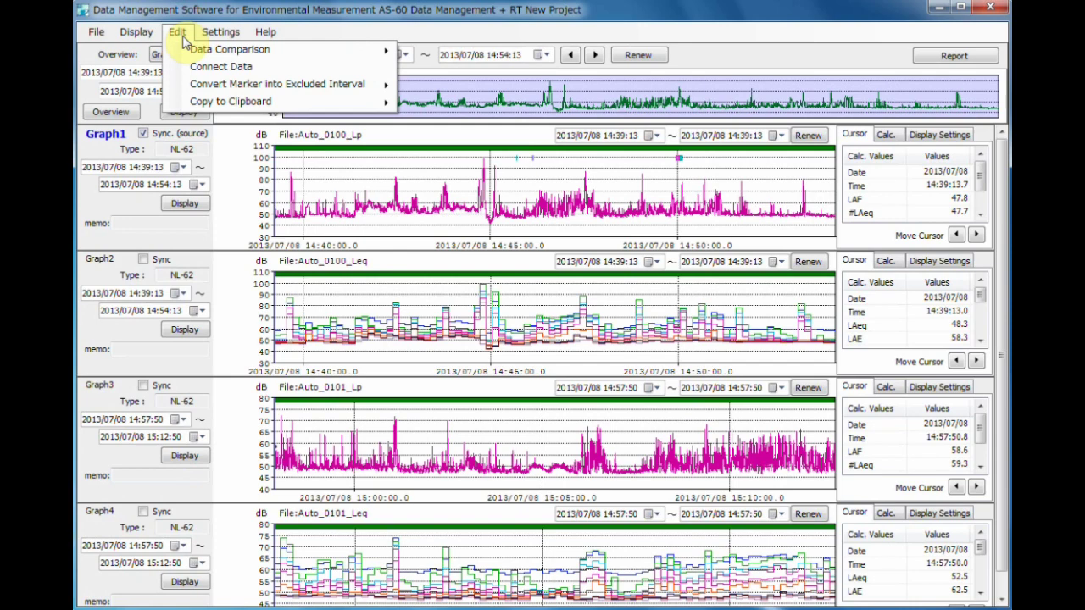
{"action": "left_click", "coordinate": [190, 68]}
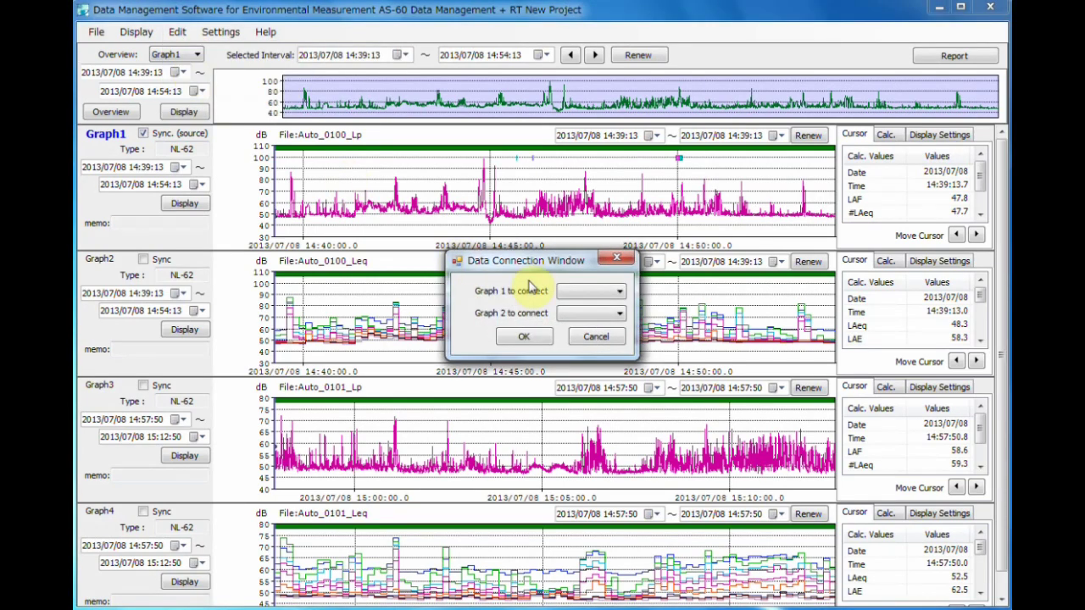
{"action": "left_click", "coordinate": [618, 293]}
{"action": "left_click", "coordinate": [614, 307]}
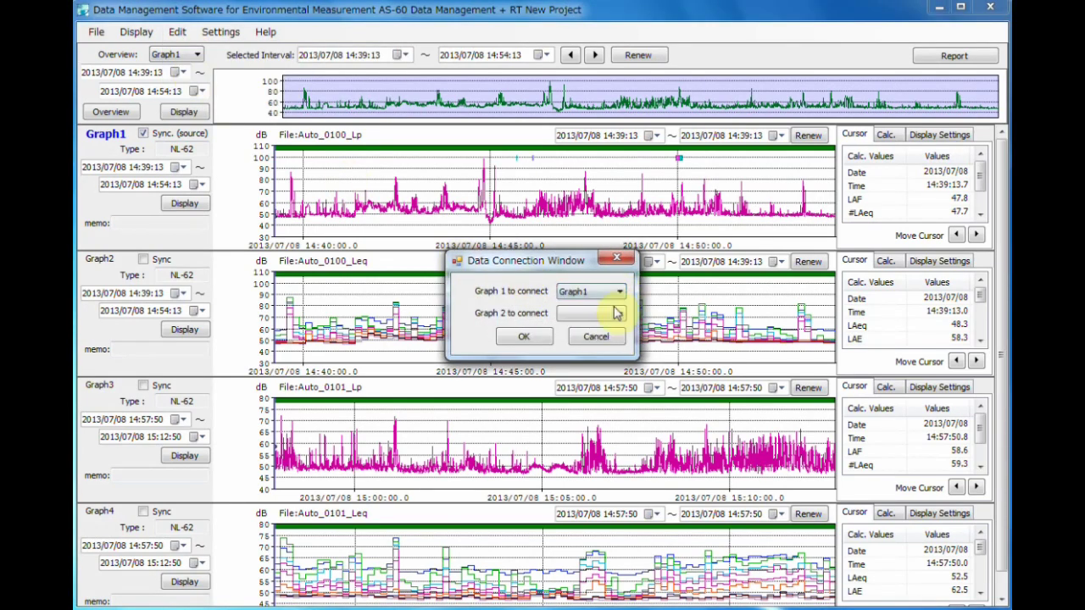
{"action": "left_click", "coordinate": [617, 327]}
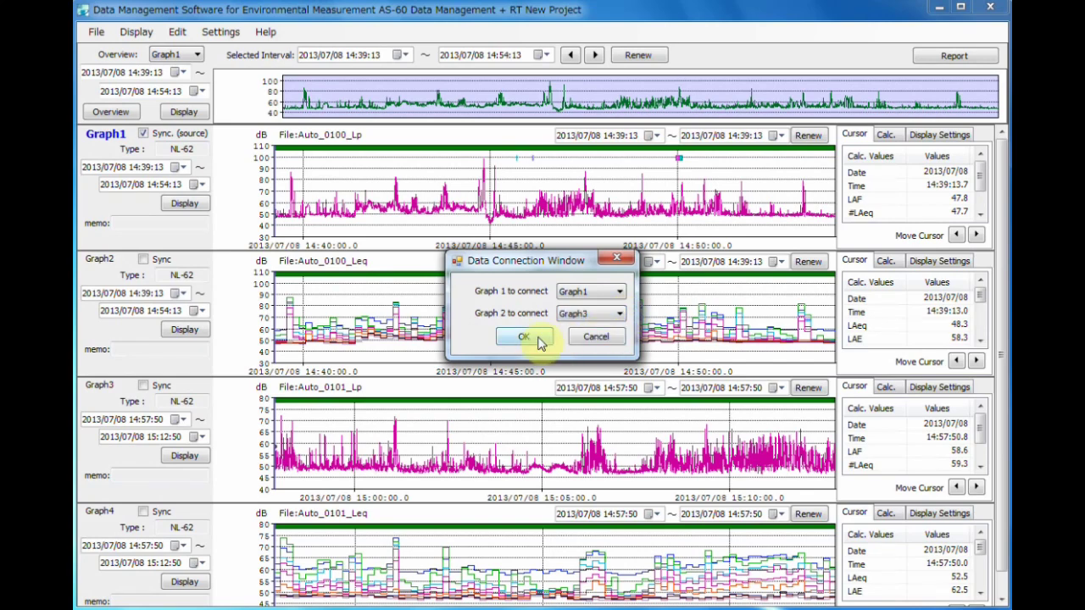
{"action": "left_click", "coordinate": [535, 343]}
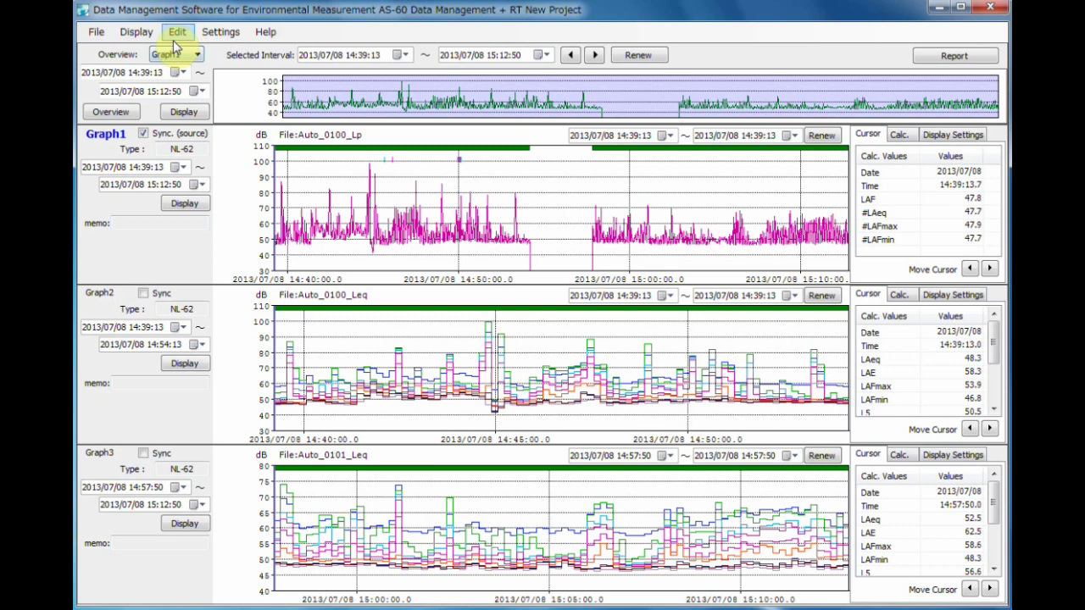
Step: Connect Graph2 with Graph3 to join the Leq data through 15:12:50
{"action": "left_click", "coordinate": [174, 38]}
{"action": "left_click", "coordinate": [178, 67]}
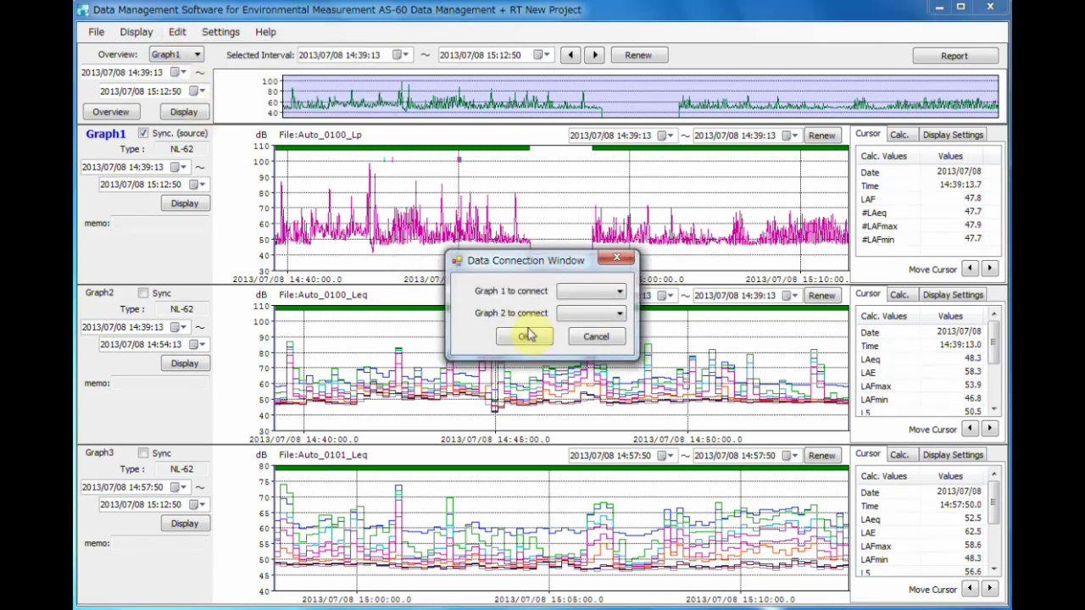
{"action": "left_click", "coordinate": [623, 292]}
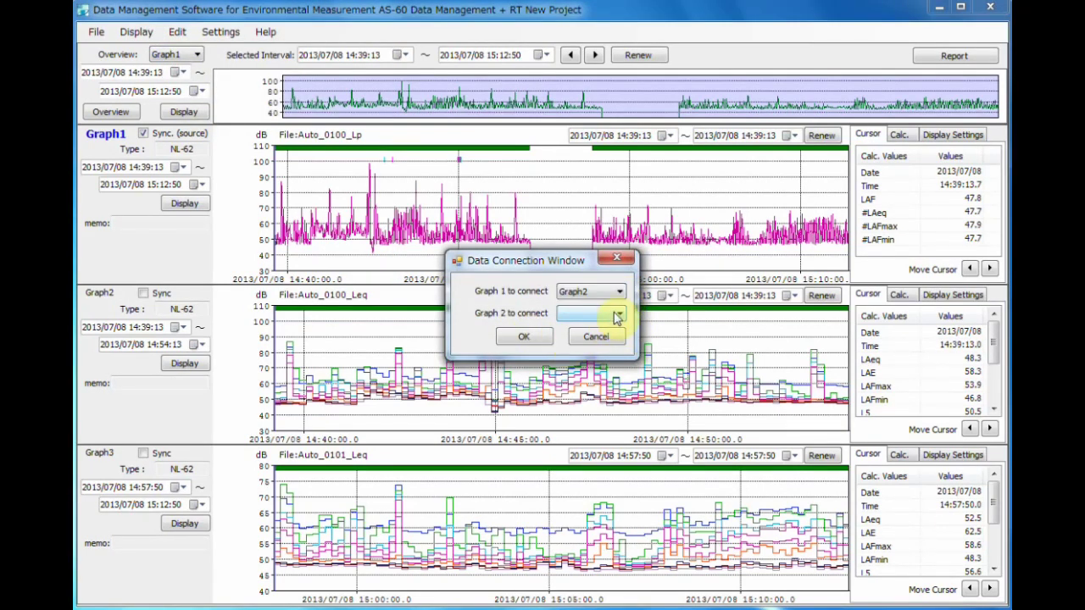
{"action": "left_click", "coordinate": [618, 315]}
{"action": "left_click", "coordinate": [523, 337]}
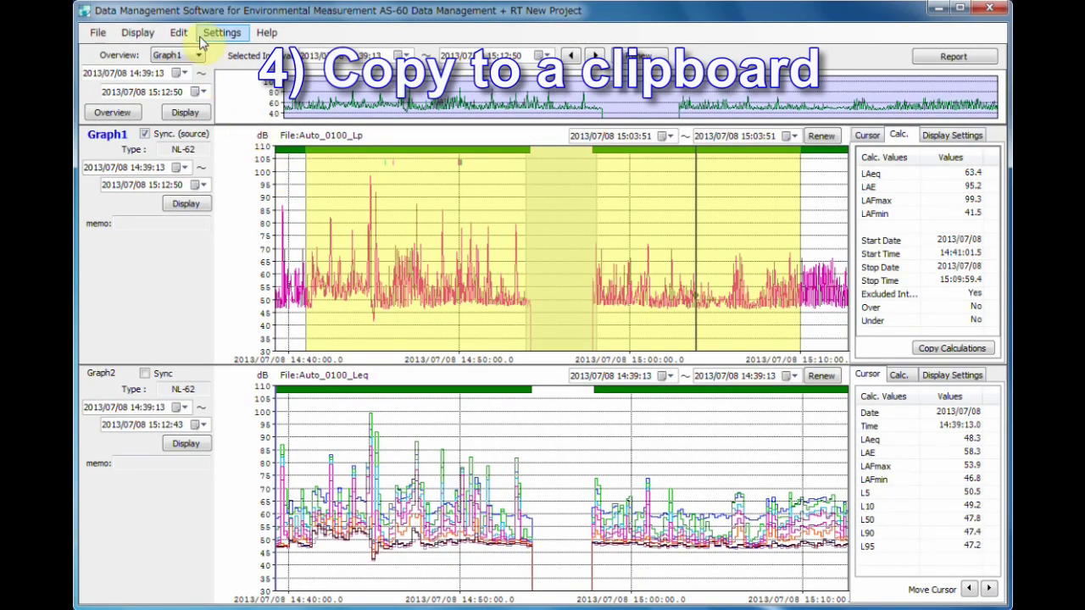
Step: Copy Graph 1 as a picture and paste it into the Excel sheet
{"action": "left_click", "coordinate": [179, 32]}
{"action": "mouse_move", "coordinate": [232, 102]}
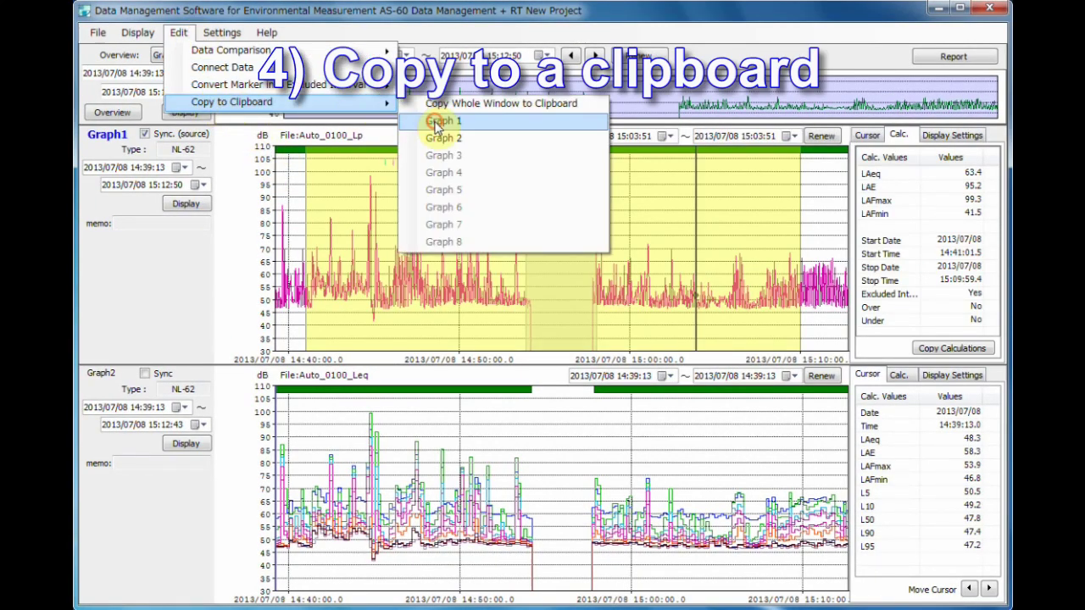
{"action": "left_click", "coordinate": [442, 121]}
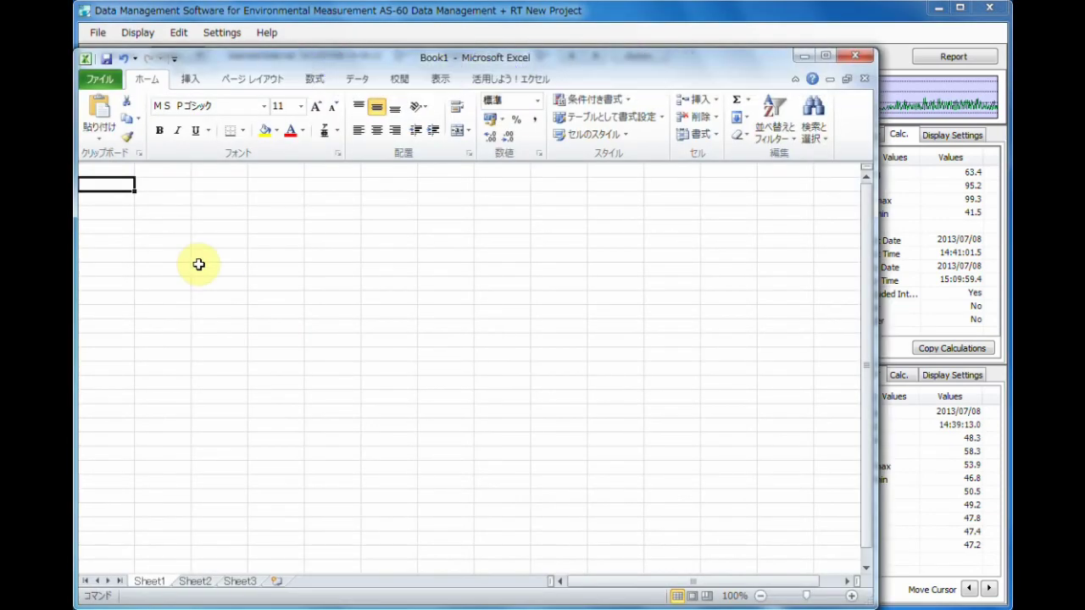
{"action": "key", "text": "ctrl+v"}
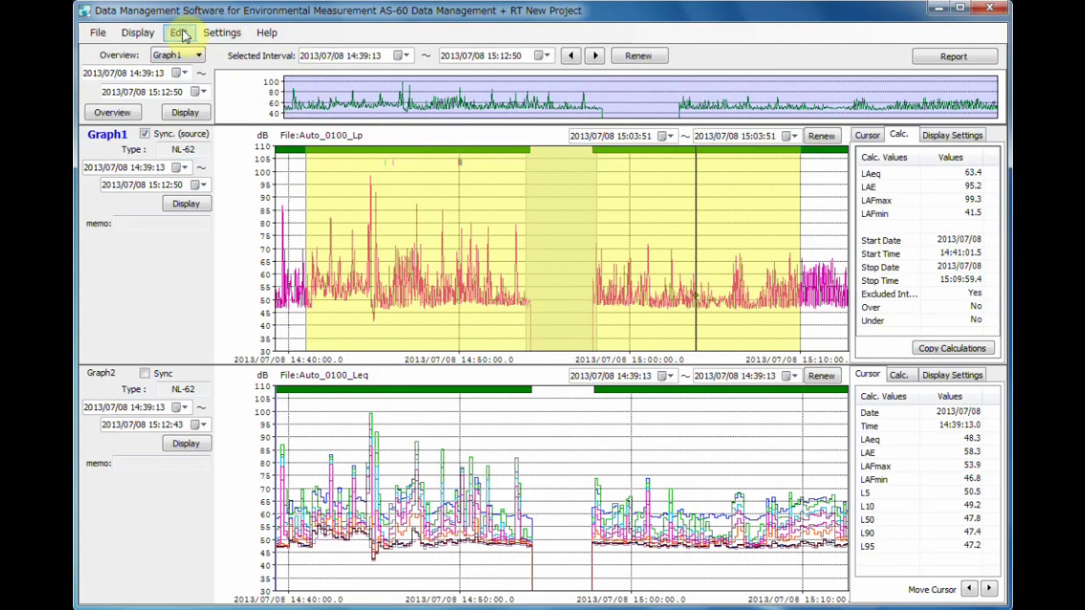
Step: Copy the whole AS-60 window as a picture and paste it at cell A1 of Sheet2
{"action": "left_click", "coordinate": [178, 32]}
{"action": "mouse_move", "coordinate": [232, 102]}
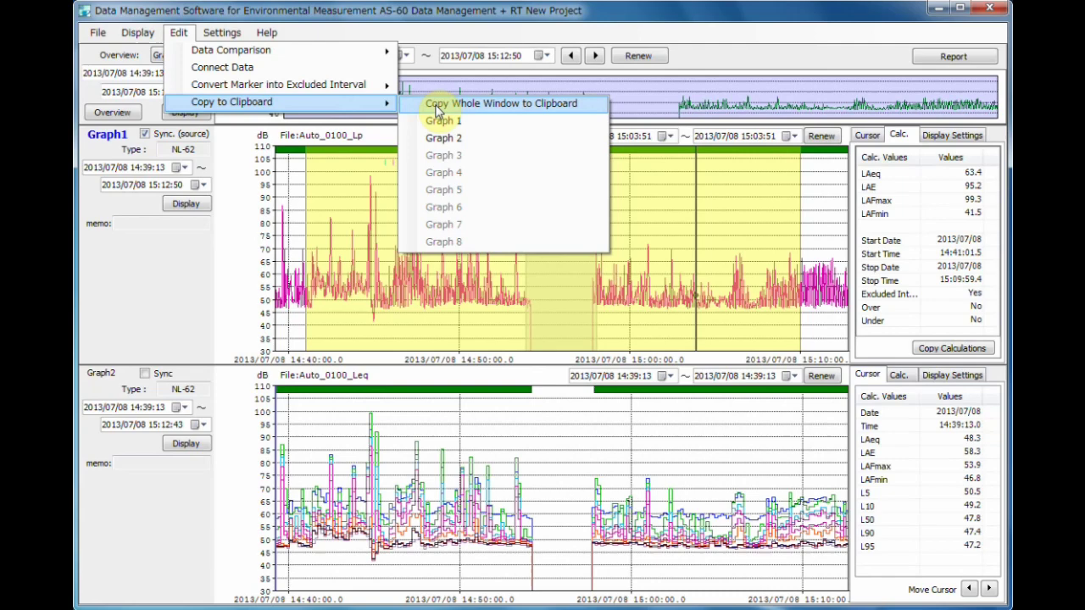
{"action": "left_click", "coordinate": [437, 108]}
{"action": "key", "text": "alt+Tab"}
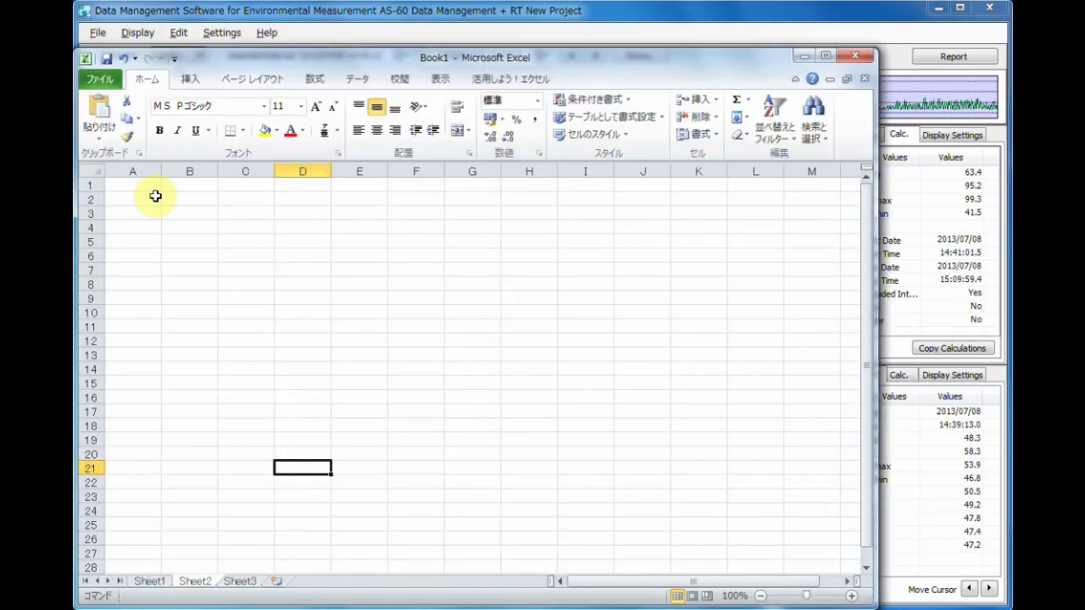
{"action": "left_click", "coordinate": [134, 180]}
{"action": "key", "text": "ctrl+v"}
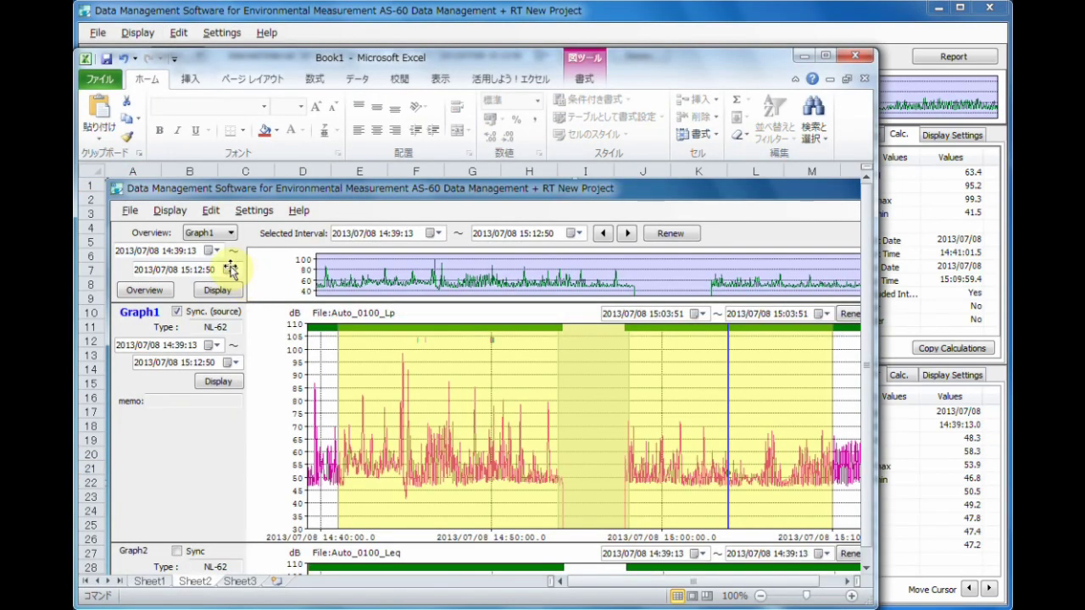